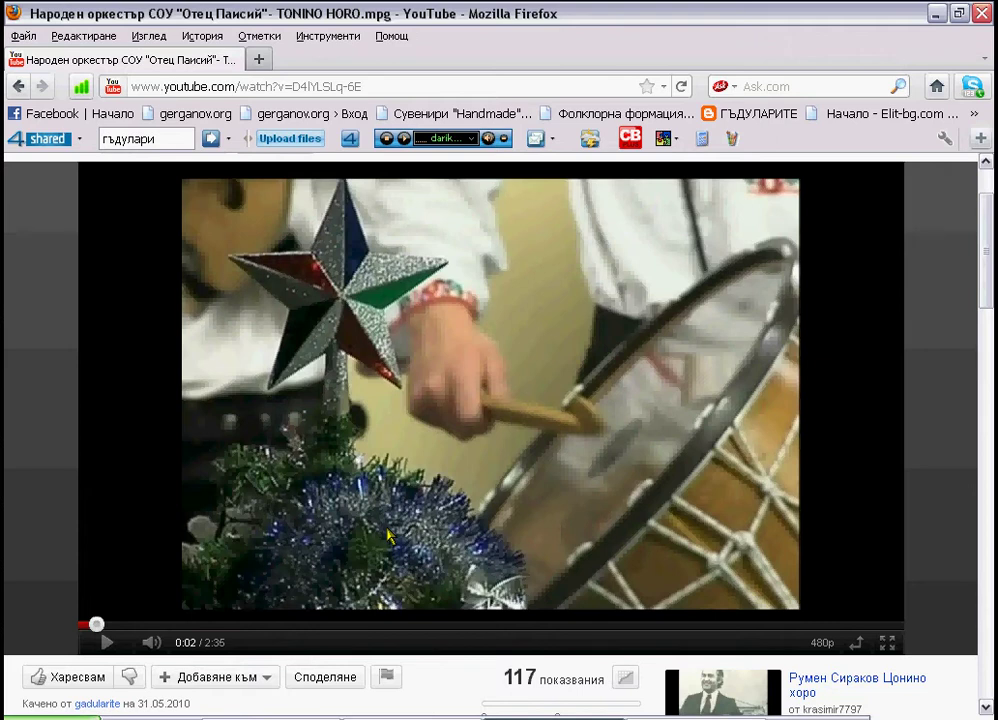
# Rewind the paused YouTube video to its beginning and switch to Adobe Audition
pyautogui.click(89, 626)
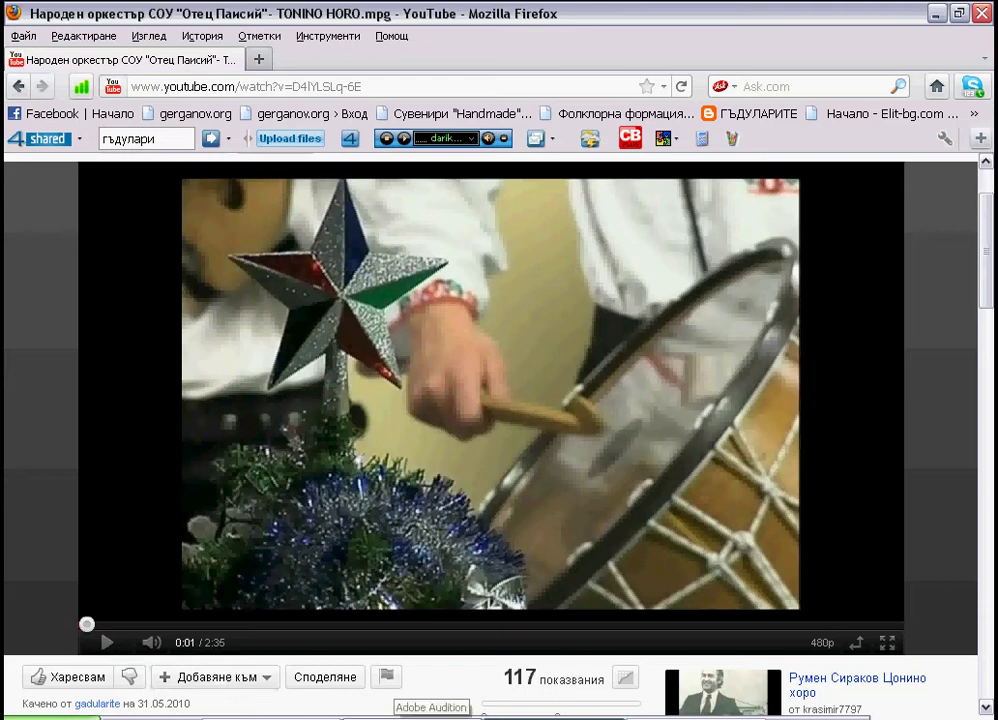
pyautogui.click(431, 719)
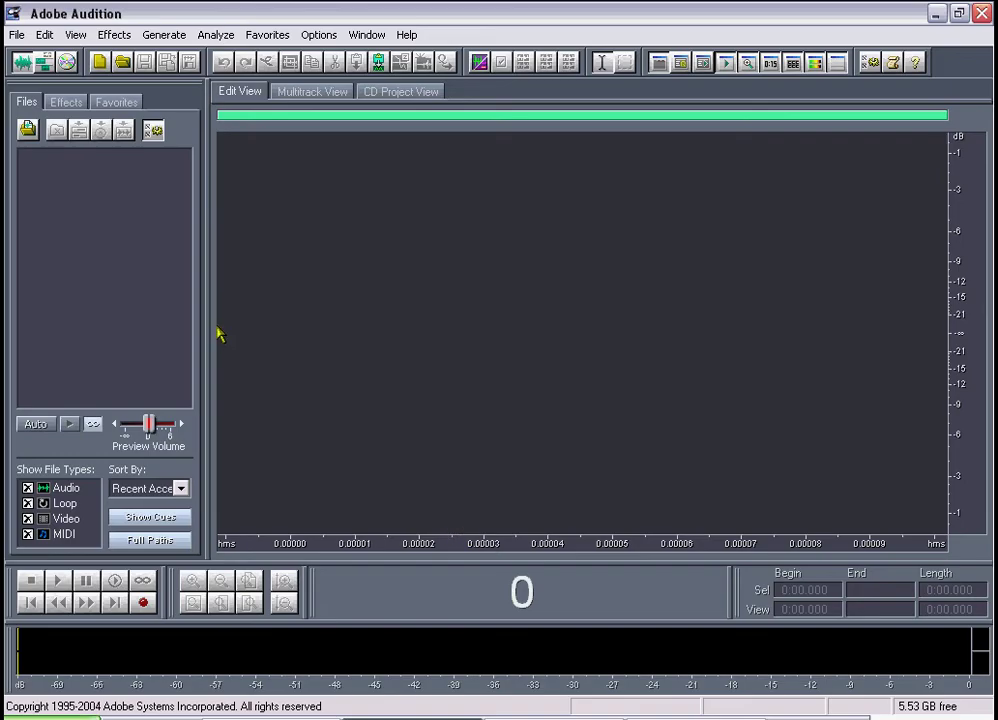
# Record about 8 seconds of microphone test audio into a new 44100 Hz, stereo, 16-bit waveform and stop recording
pyautogui.click(145, 606)
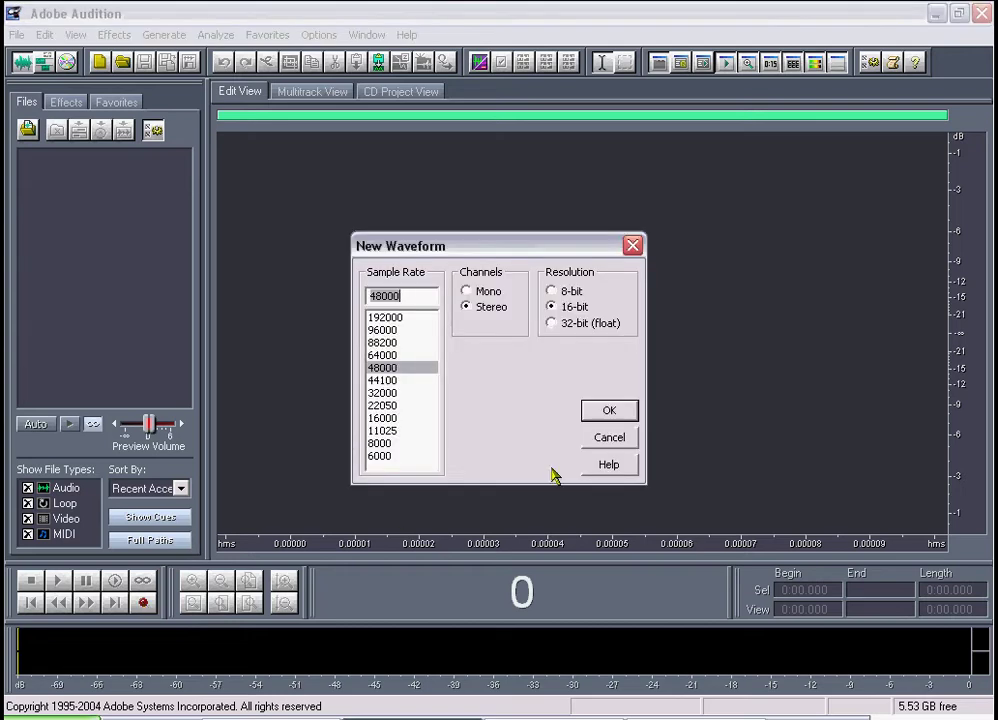
pyautogui.click(384, 381)
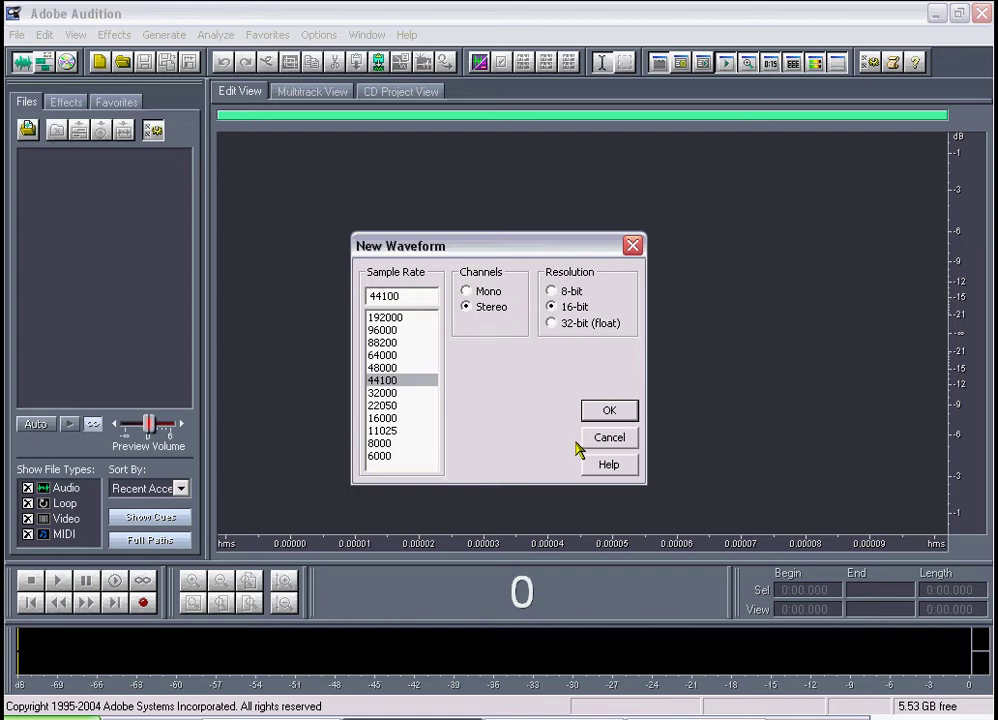
pyautogui.click(607, 415)
pyautogui.click(607, 415)
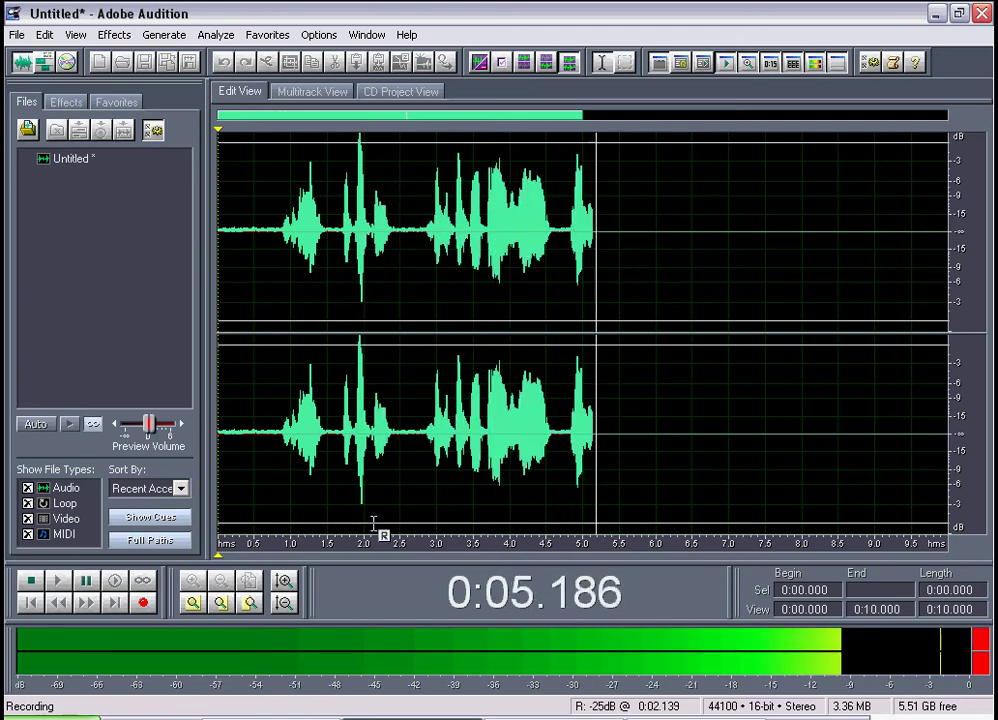
pyautogui.click(31, 582)
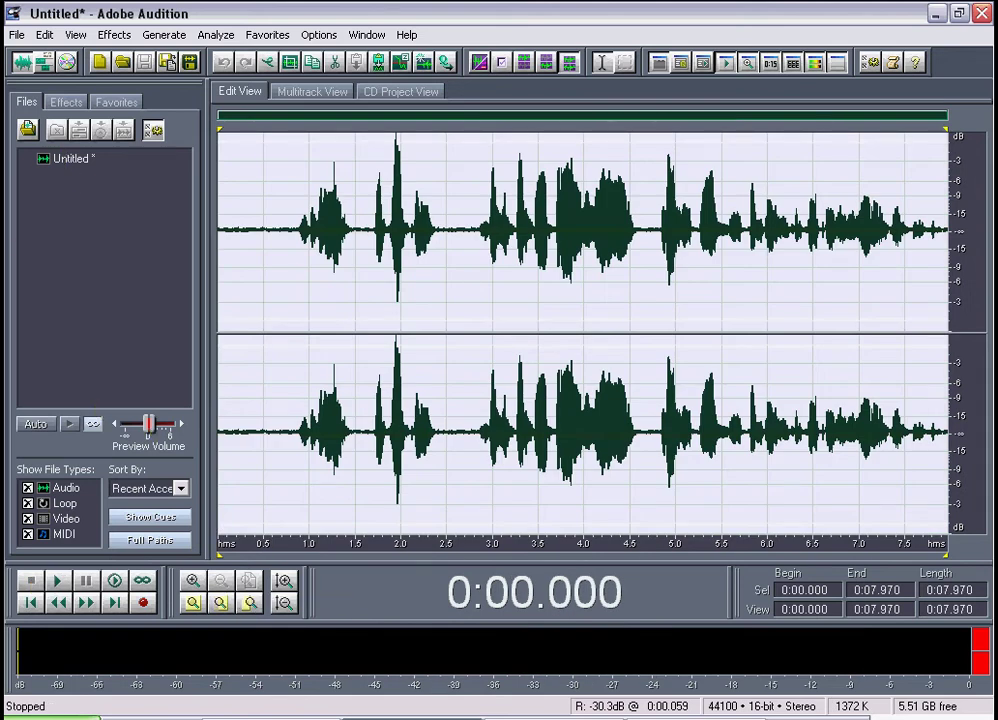
# Close the open recording mixer and switch the Windows Volume Control for Realtek AC97 Audio to its recording (Записване) controls
pyautogui.click(320, 716)
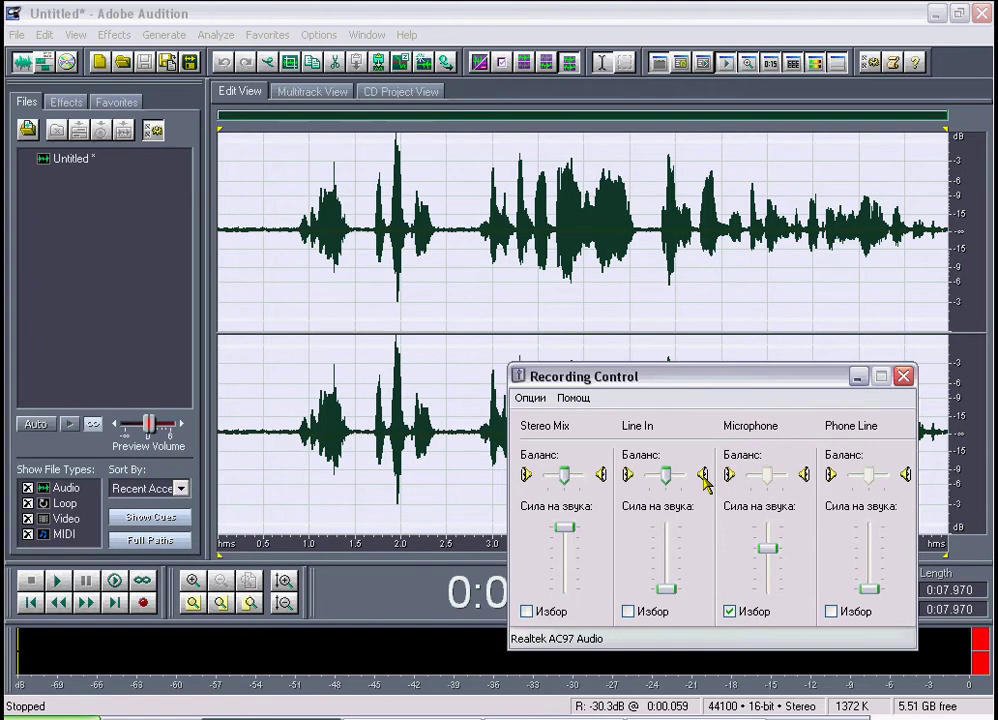
pyautogui.click(903, 377)
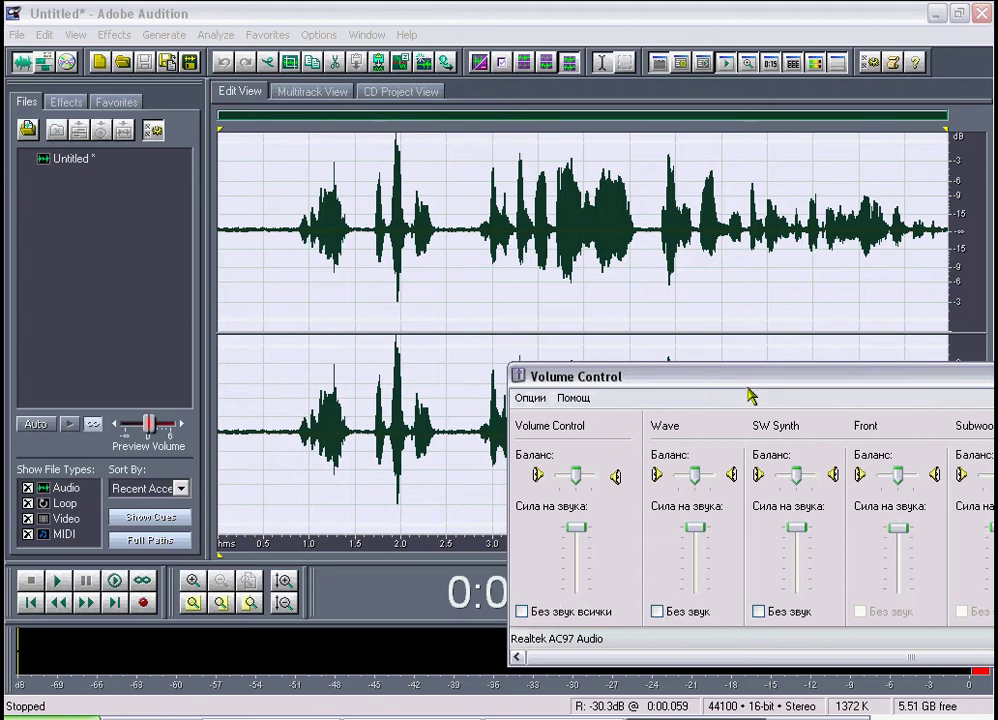
pyautogui.moveTo(758, 366); pyautogui.dragTo(462, 241)
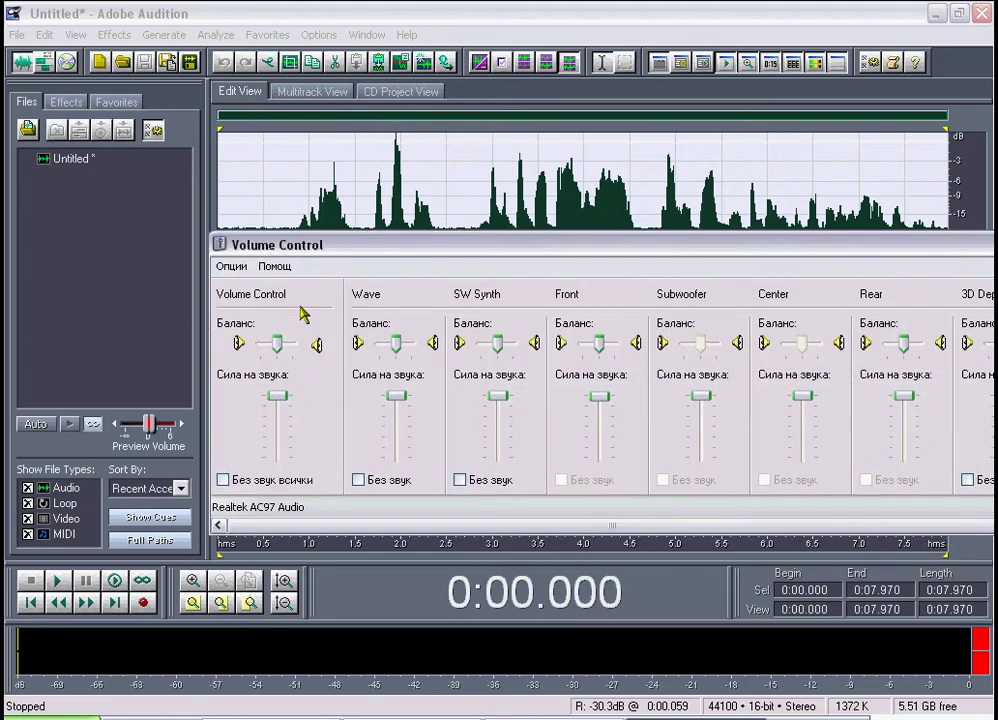
pyautogui.click(233, 267)
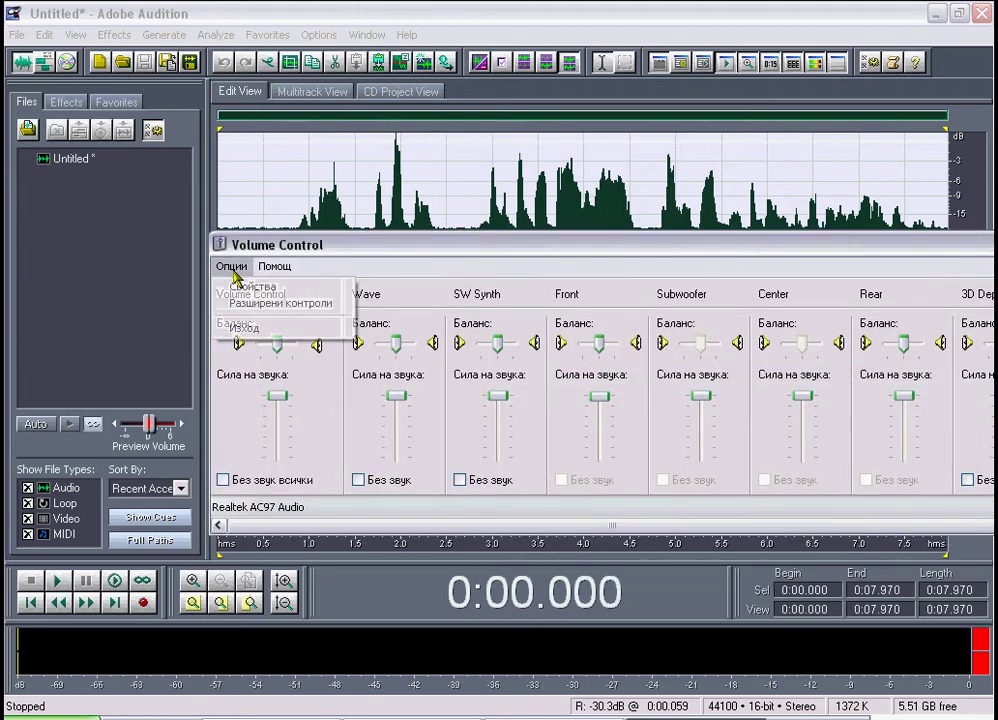
pyautogui.click(245, 286)
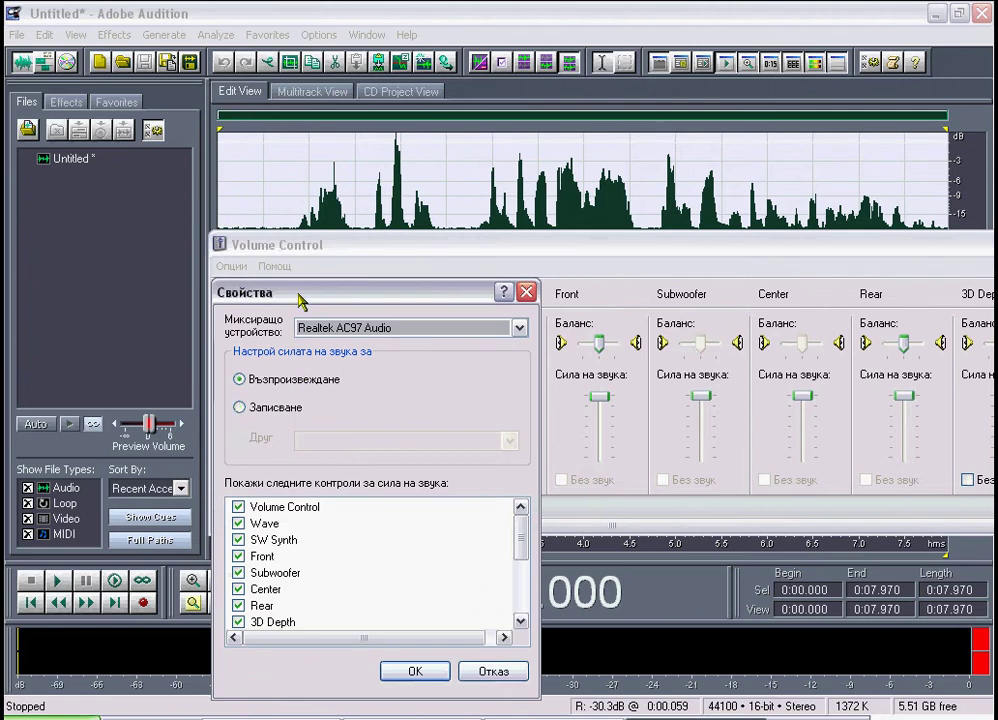
pyautogui.moveTo(300, 300); pyautogui.dragTo(448, 235)
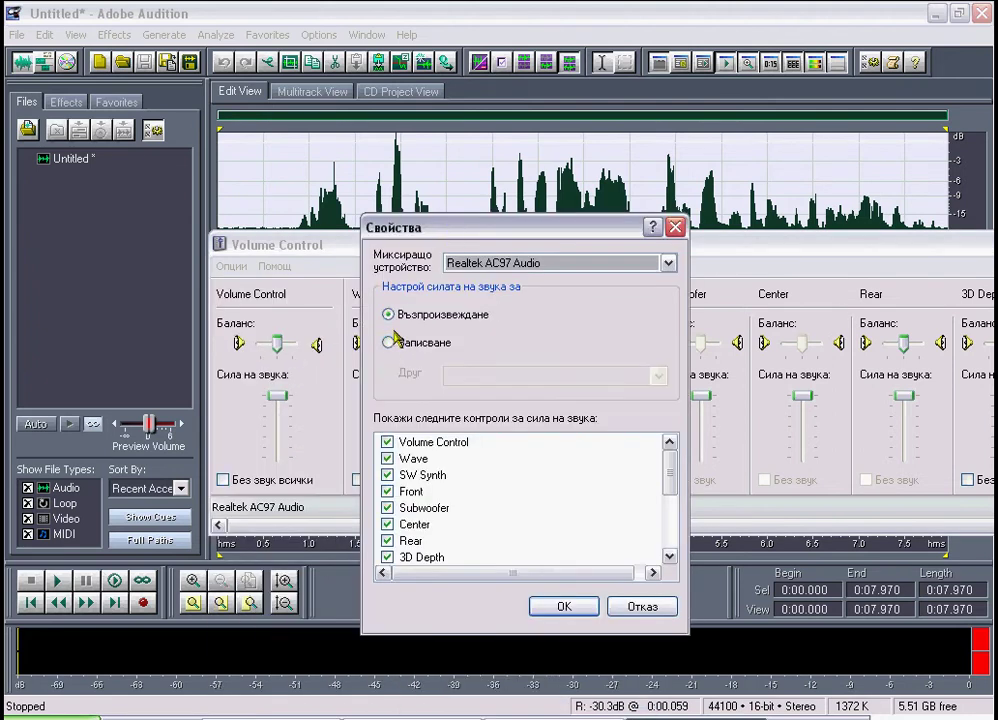
pyautogui.click(389, 343)
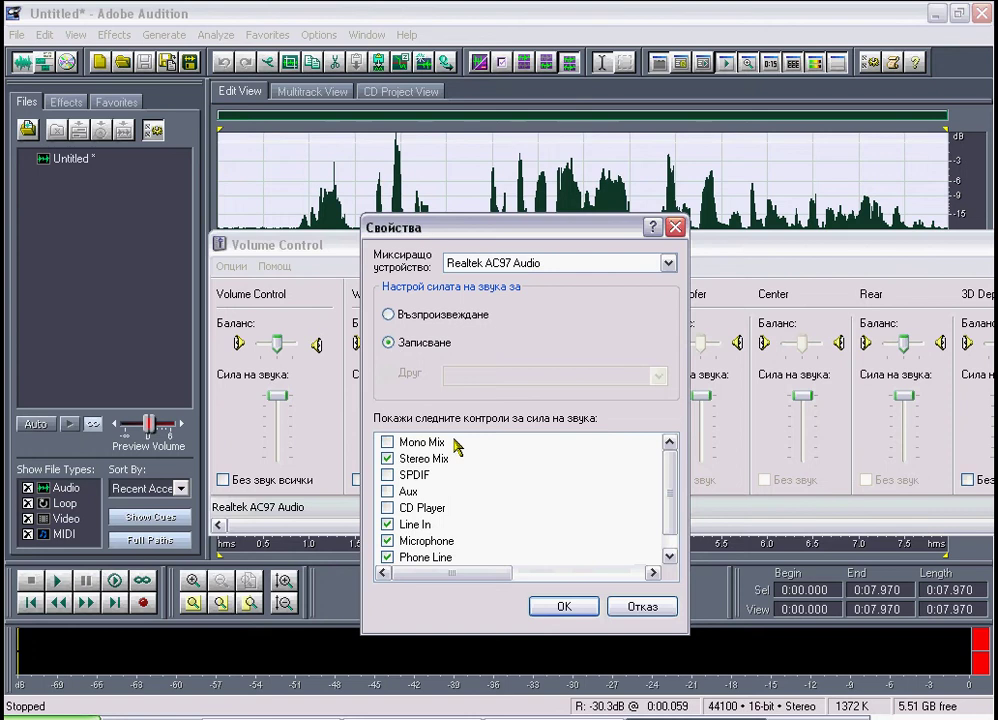
pyautogui.click(560, 607)
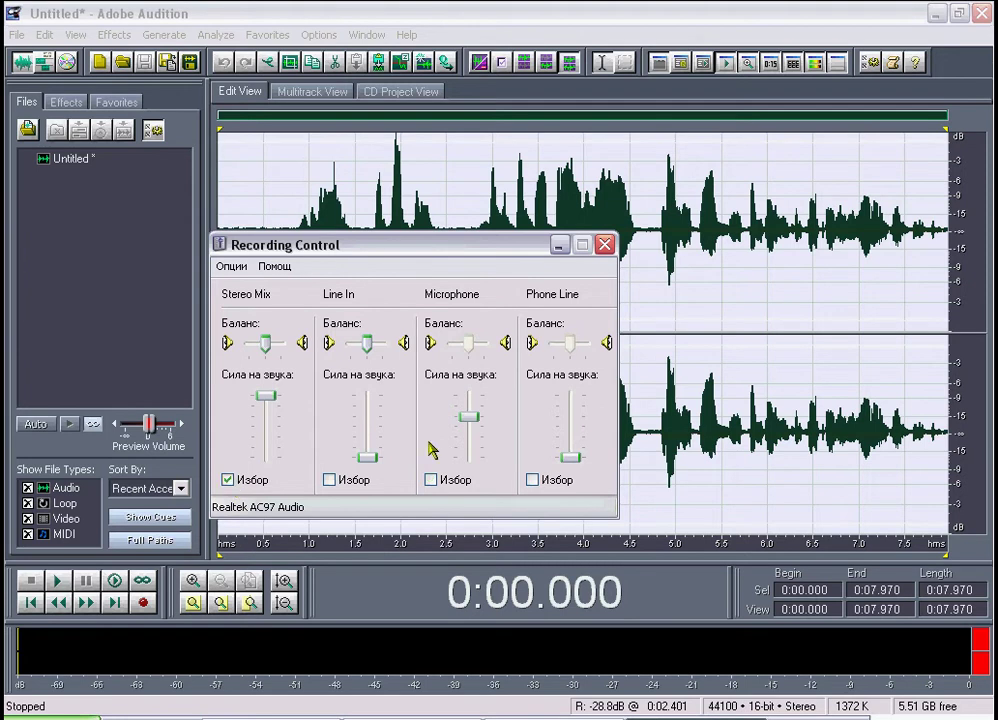
# Select Stereo Mix as the recording source, lower its volume to about half, and minimize the recording mixer
pyautogui.moveTo(273, 402); pyautogui.dragTo(275, 431)
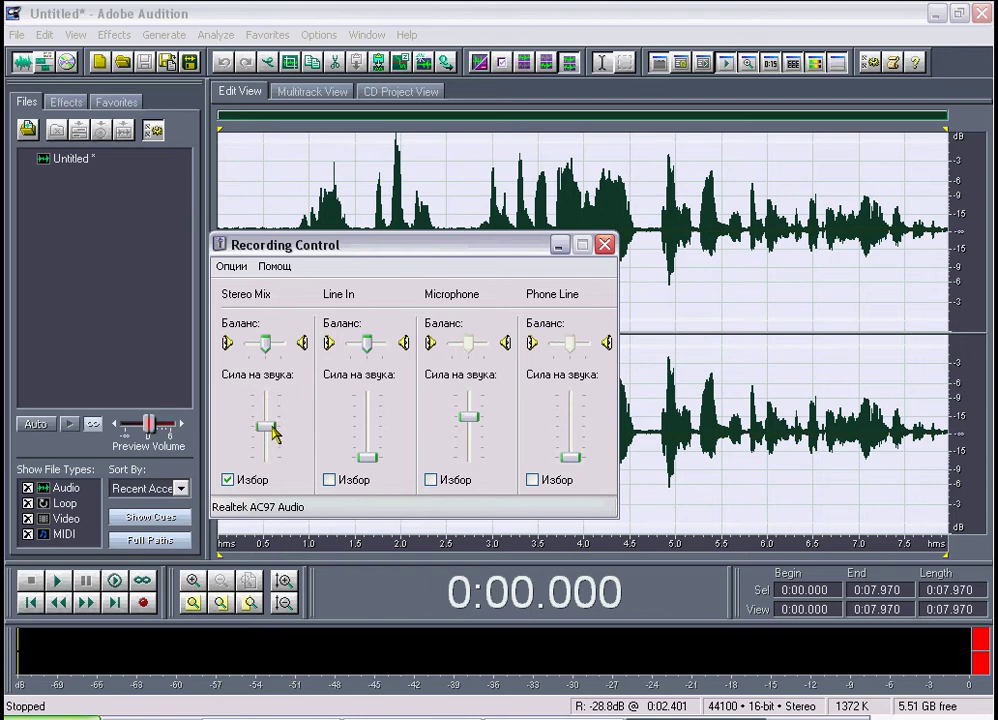
pyautogui.click(560, 246)
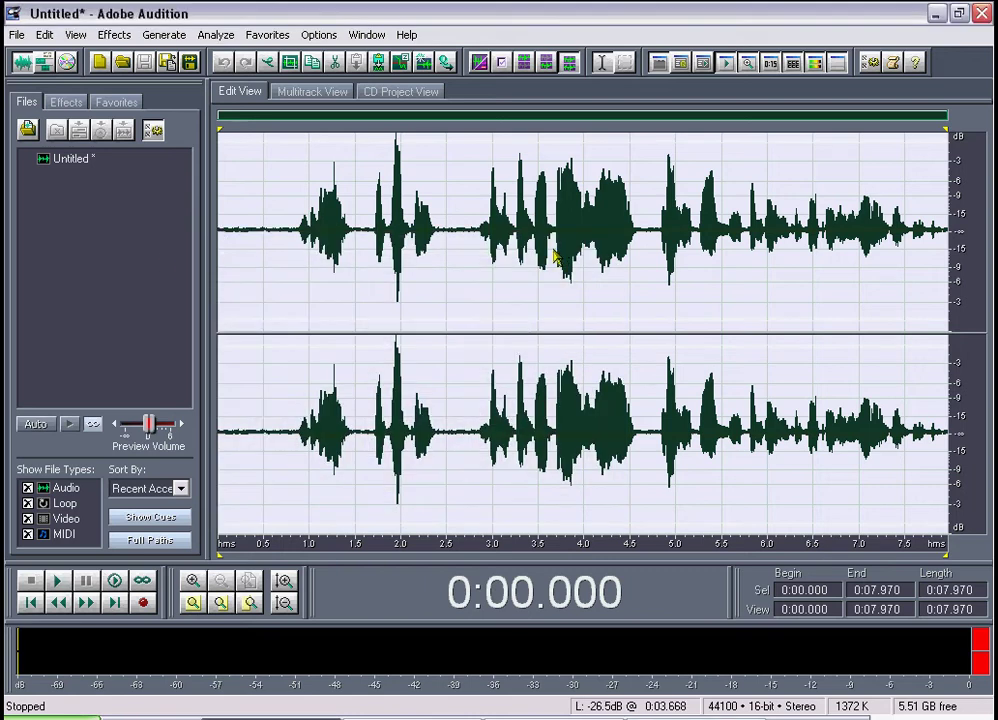
# Close the untitled microphone test recording without saving it
pyautogui.rightClick(69, 158)
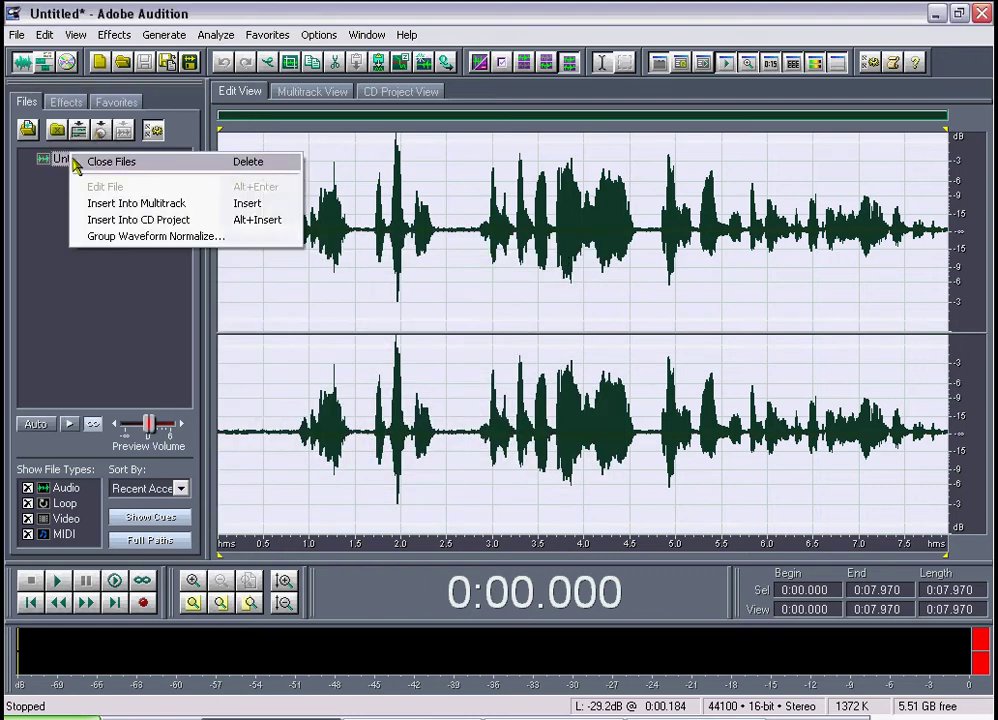
pyautogui.click(98, 162)
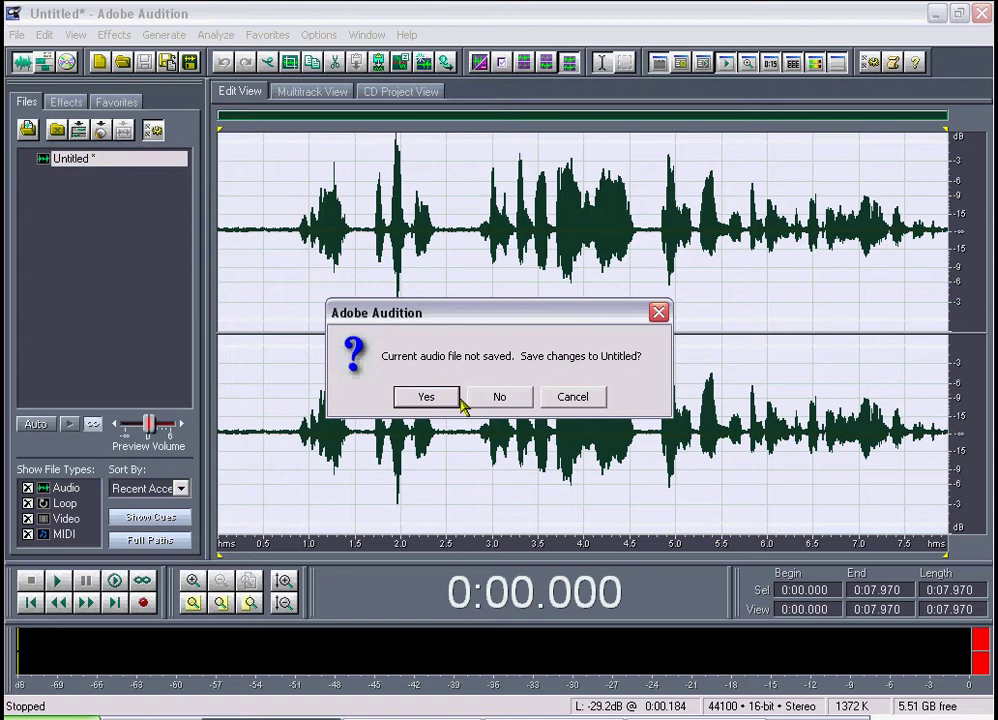
pyautogui.click(502, 398)
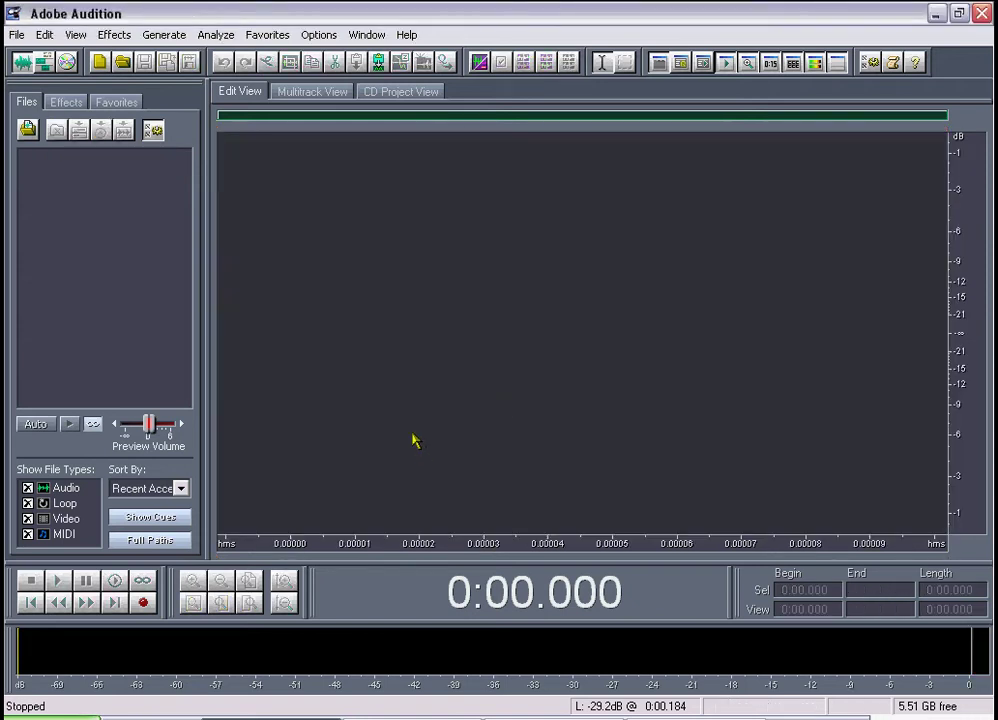
# Record about 14 seconds into a new 44100 Hz, stereo, 16-bit waveform while playing the YouTube video, and stop recording
pyautogui.click(143, 603)
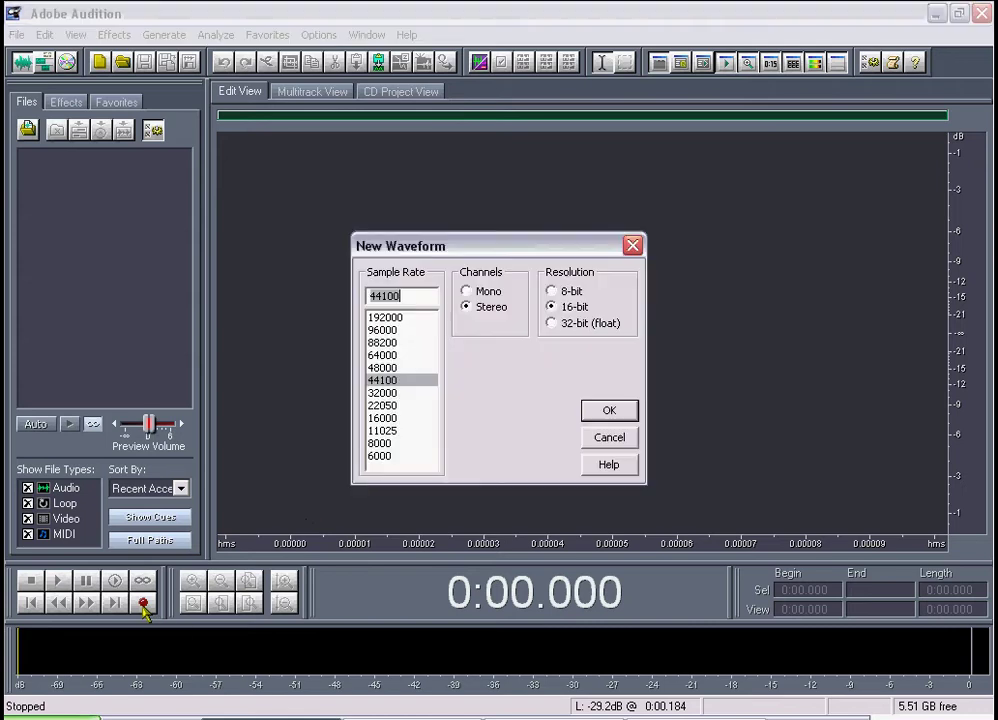
pyautogui.click(614, 415)
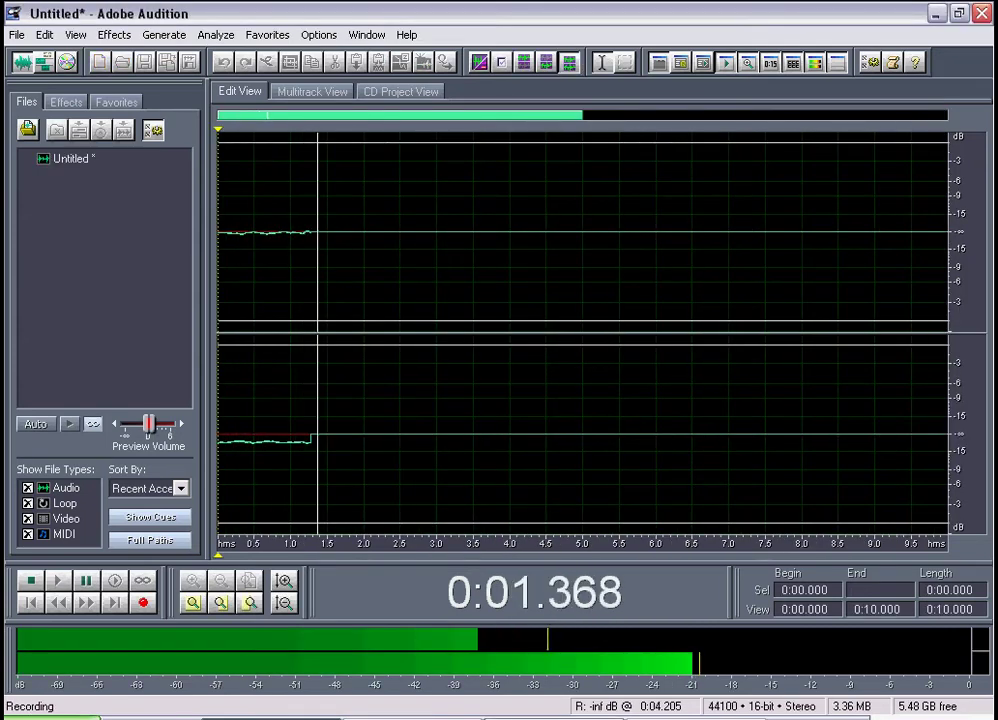
pyautogui.click(440, 716)
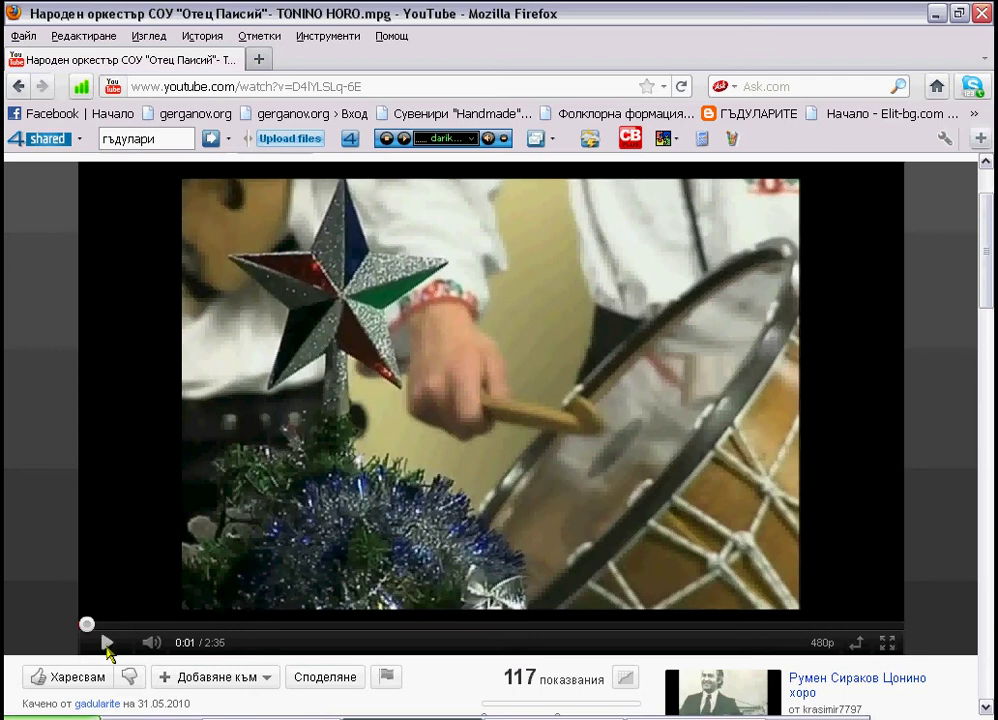
pyautogui.click(106, 643)
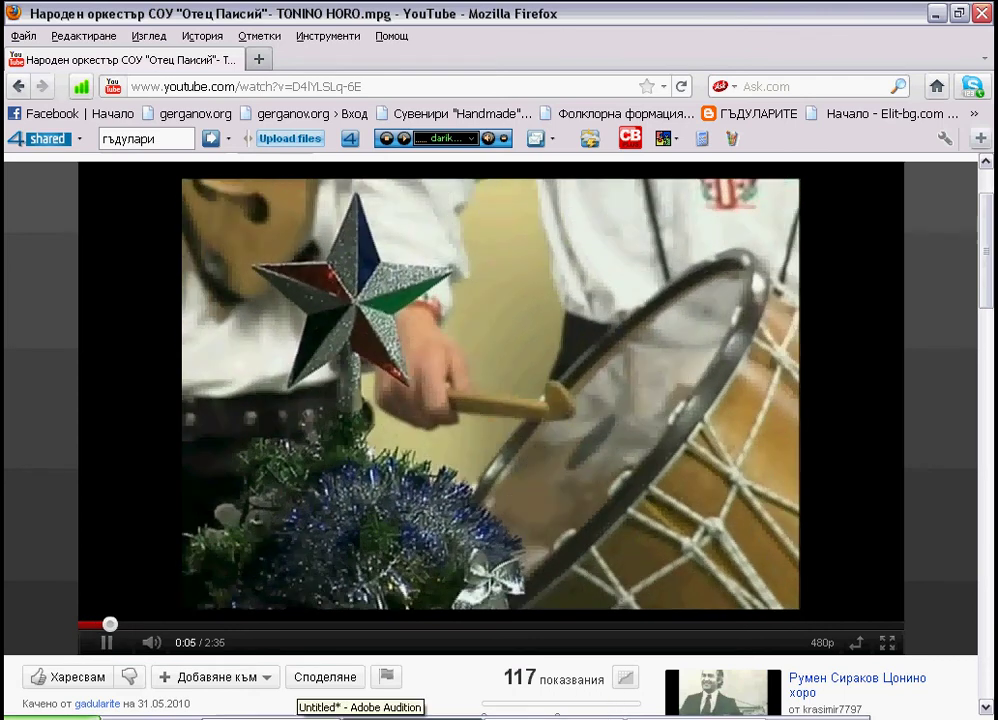
pyautogui.click(300, 716)
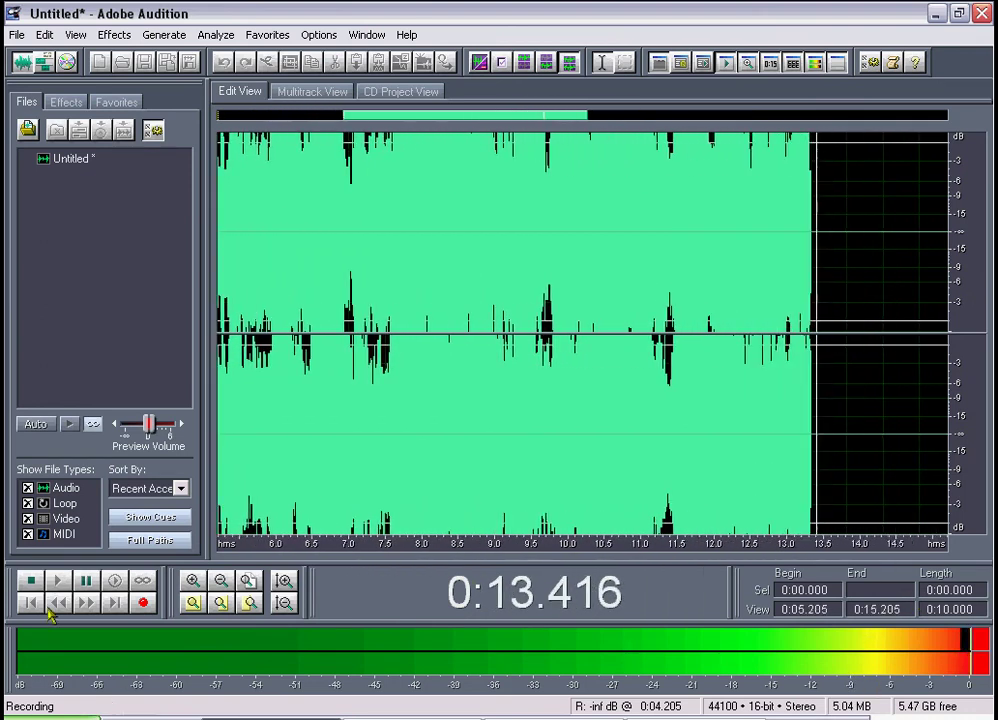
pyautogui.click(31, 581)
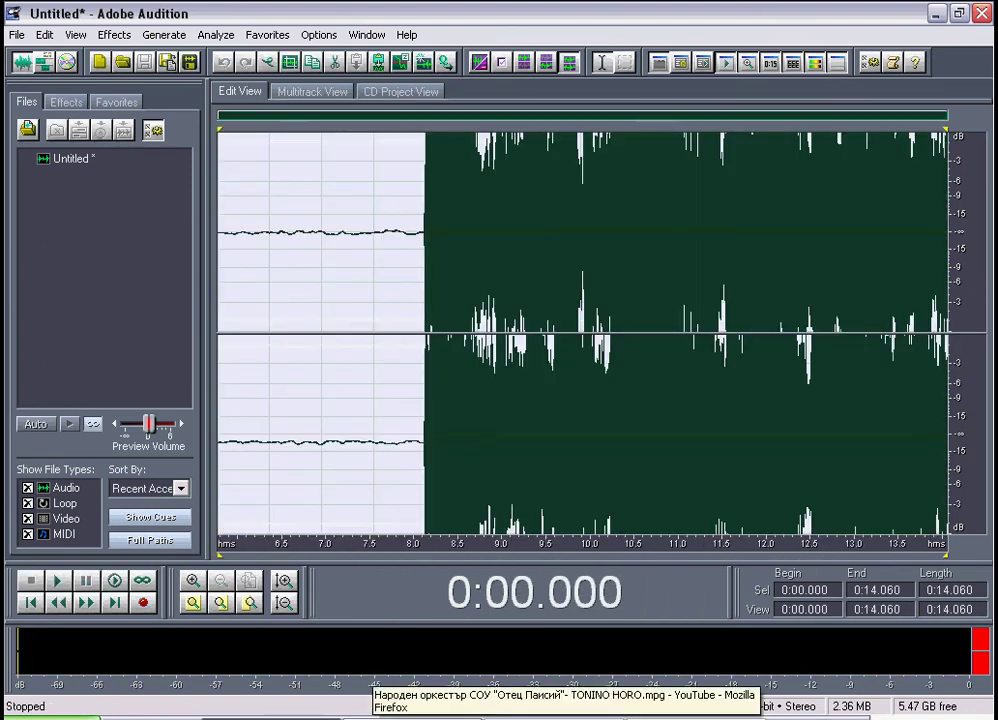
# Switch to the YouTube video in Firefox, pause it and rewind it to the beginning
pyautogui.hotkey('alt', 'Tab')
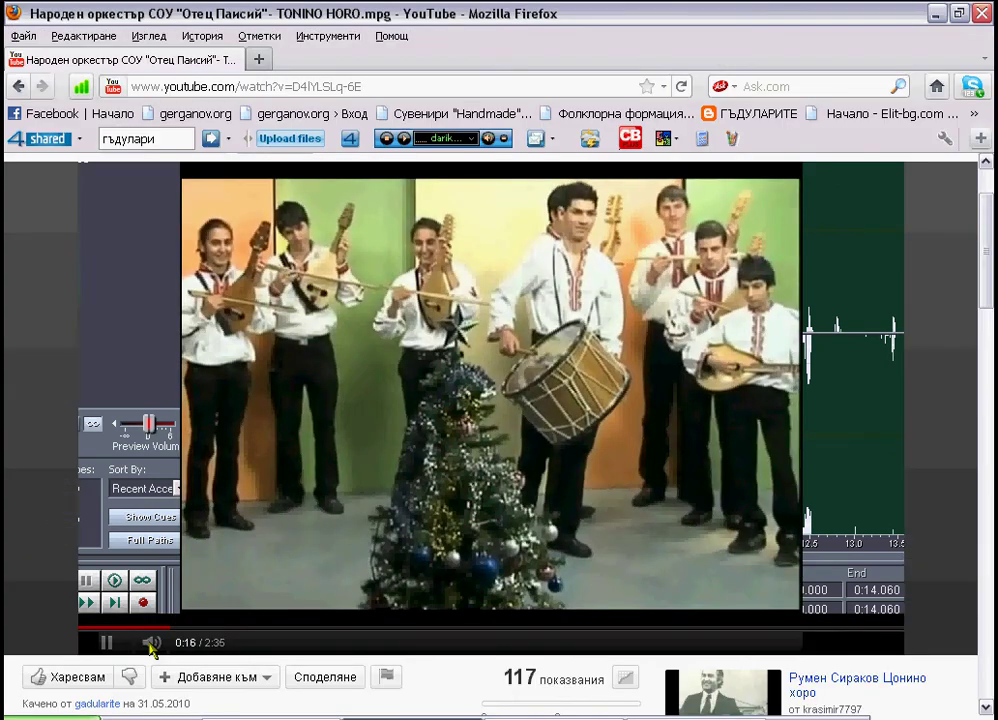
pyautogui.click(106, 645)
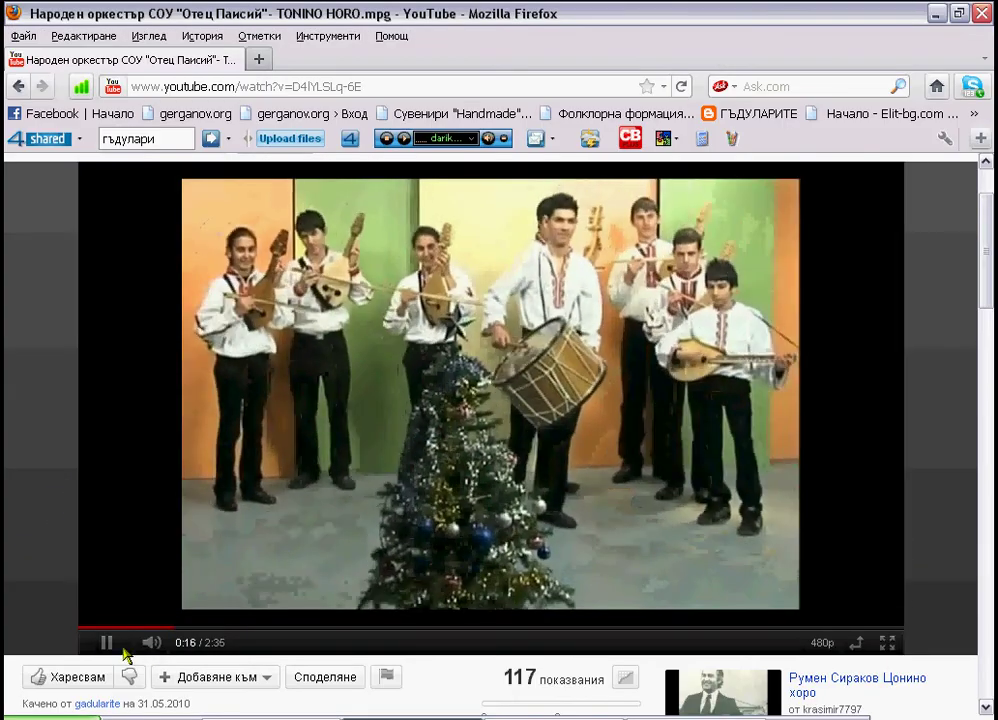
pyautogui.click(104, 645)
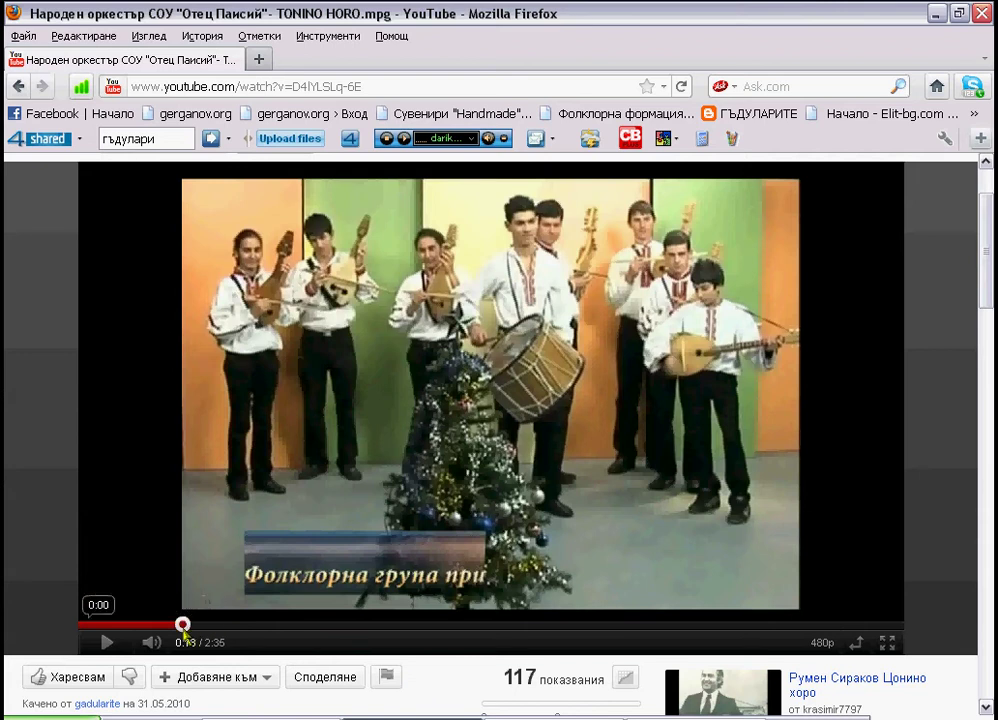
pyautogui.moveTo(96, 625); pyautogui.dragTo(72, 633)
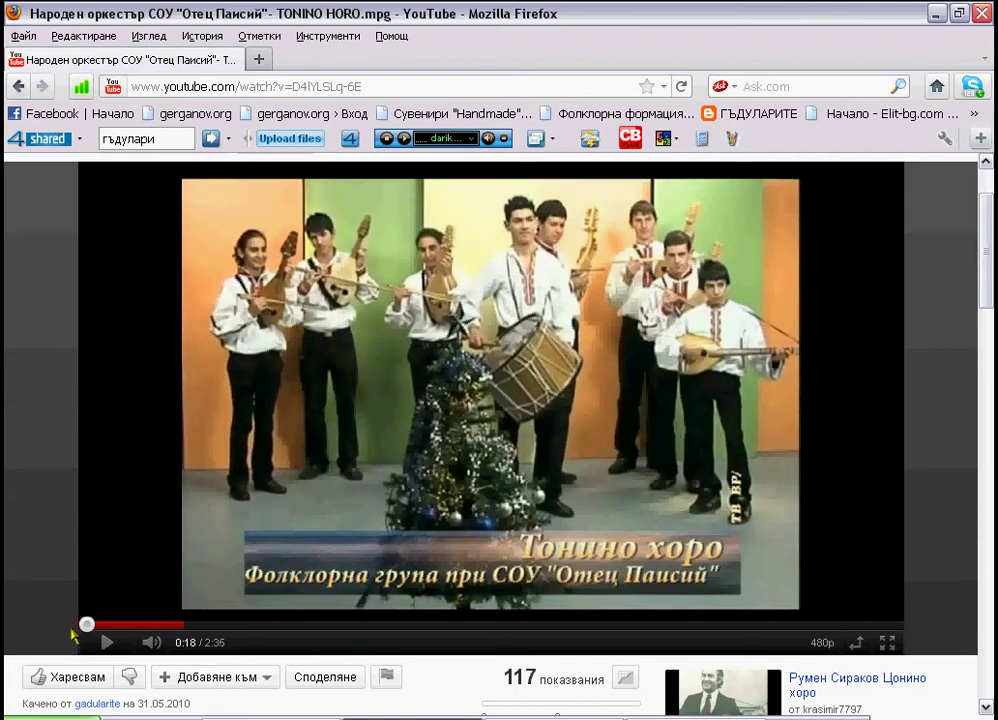
# Return to Adobe Audition and close the overly loud untitled recording without saving it
pyautogui.hotkey('alt', 'Tab')
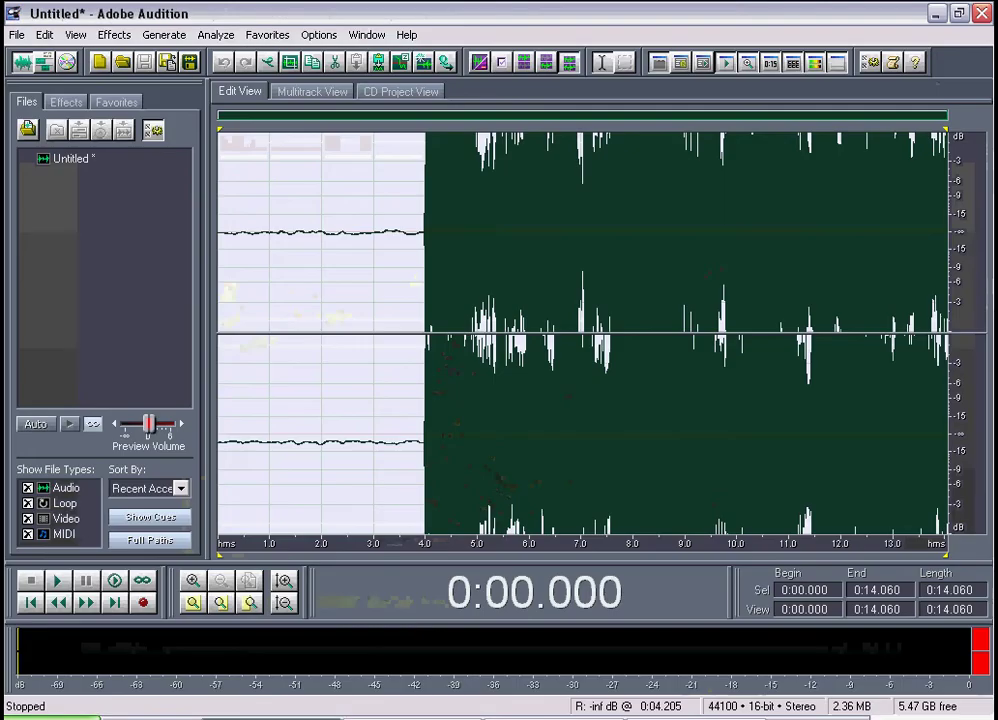
pyautogui.click(72, 160)
pyautogui.rightClick(75, 165)
pyautogui.click(78, 161)
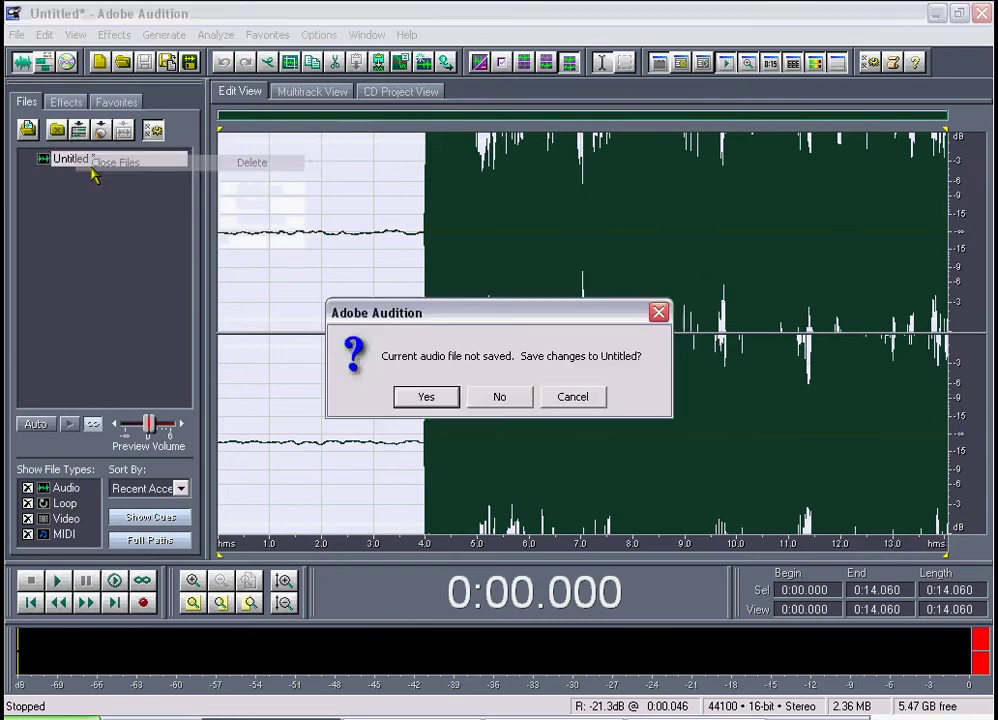
pyautogui.click(477, 399)
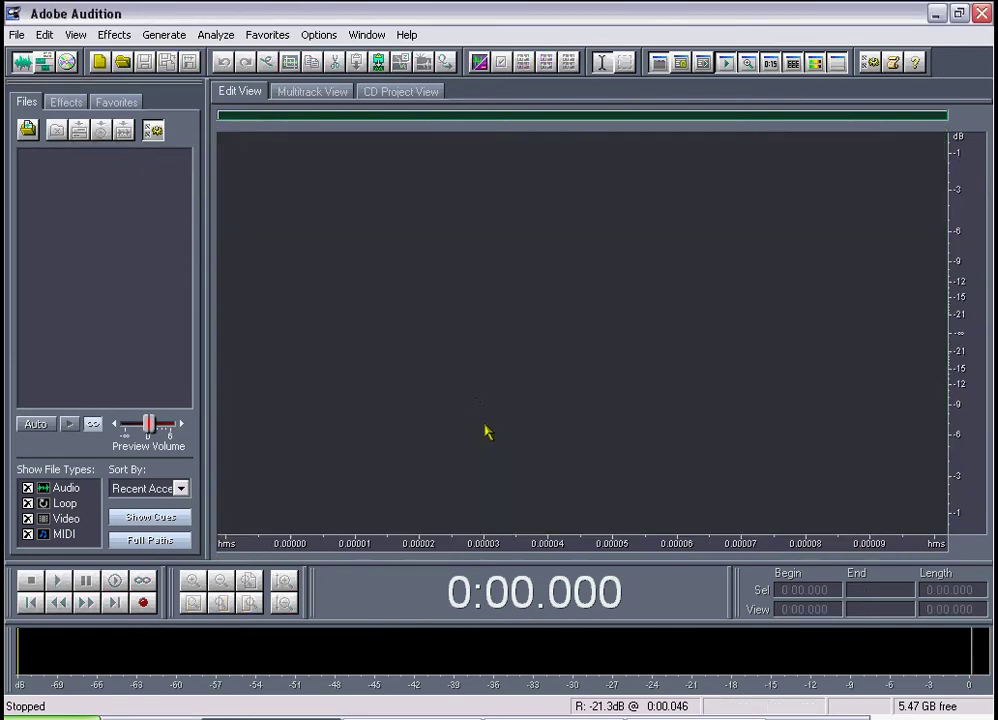
# Lower the Stereo Mix recording volume to about one fifth of its range and minimize the recording mixer
pyautogui.click(652, 706)
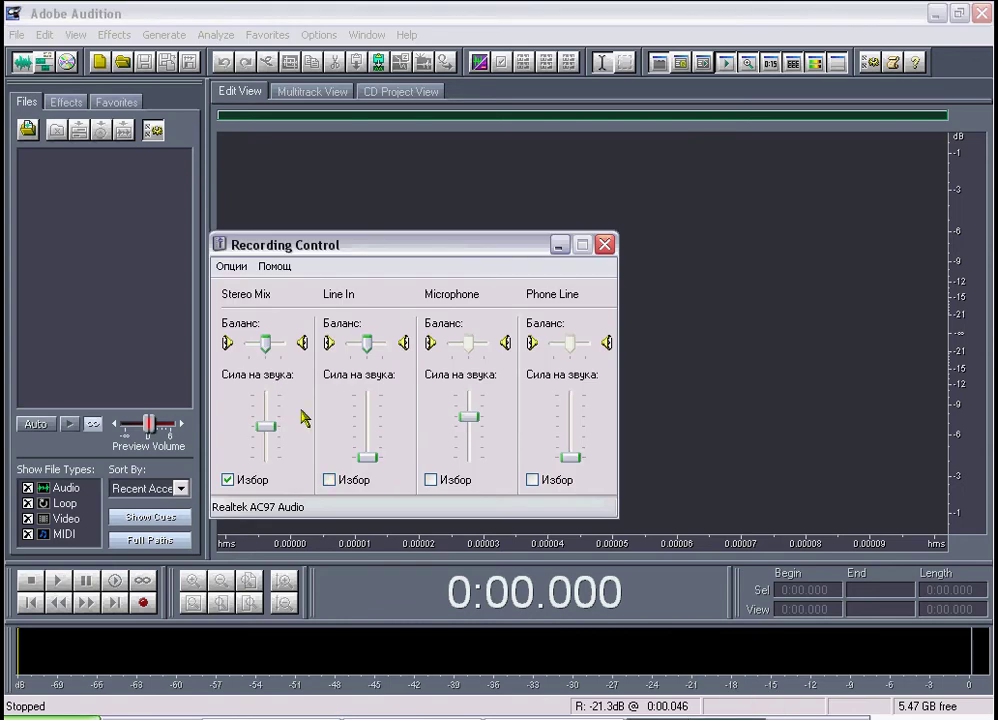
pyautogui.moveTo(270, 435); pyautogui.dragTo(272, 455)
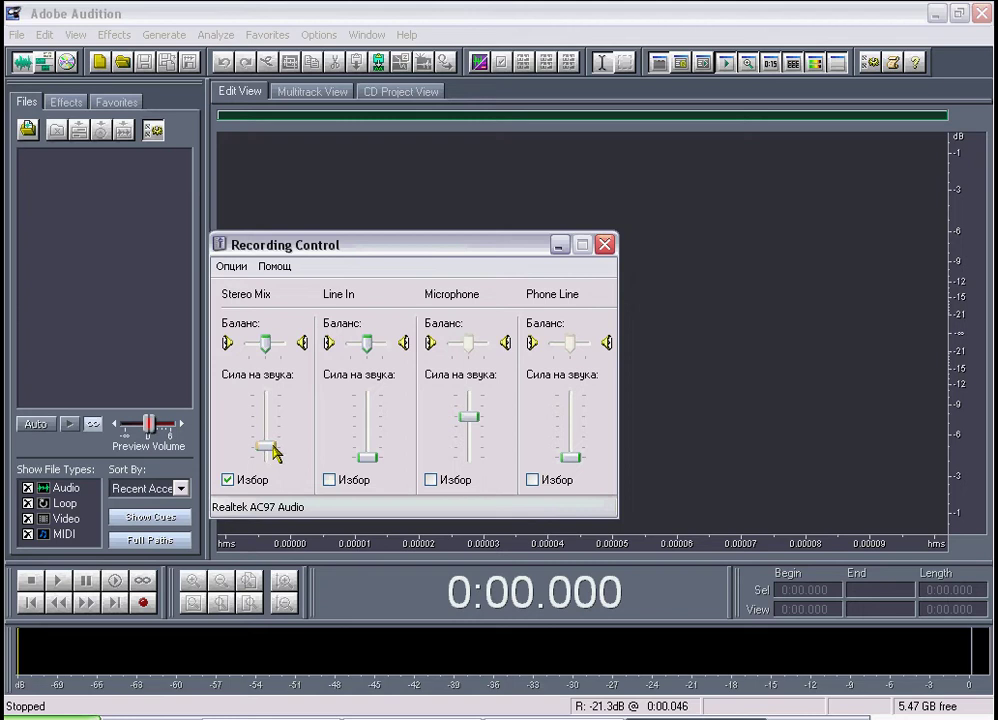
pyautogui.click(558, 246)
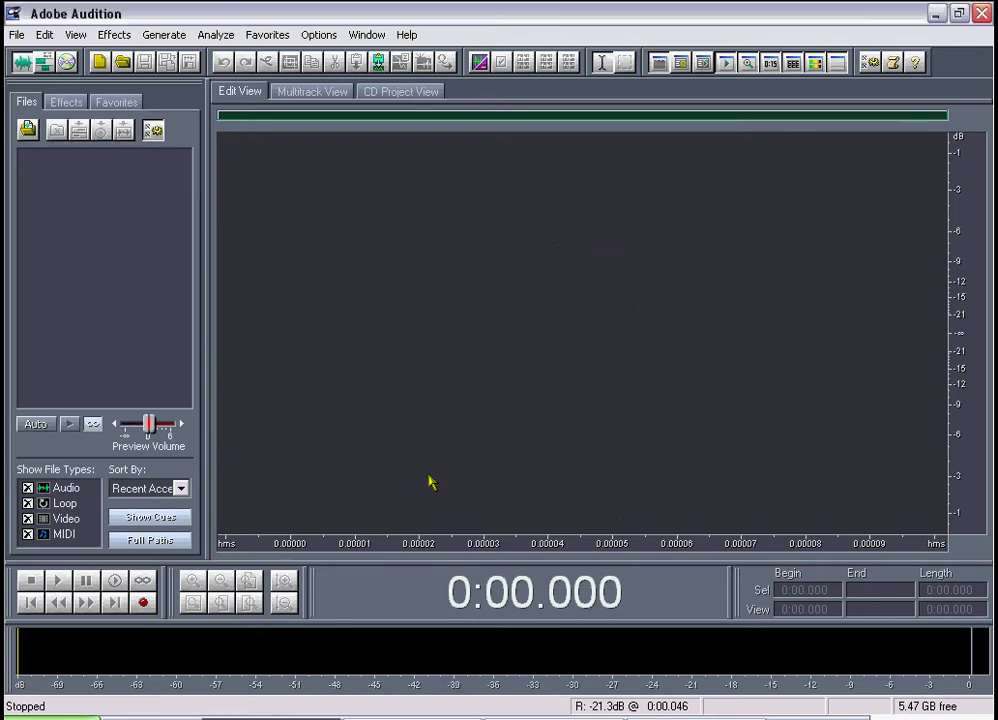
# Record about 1:09 into a new 44100 Hz, stereo, 16-bit waveform while playing the YouTube video from its beginning in Firefox, and stop recording in Audition
pyautogui.click(143, 605)
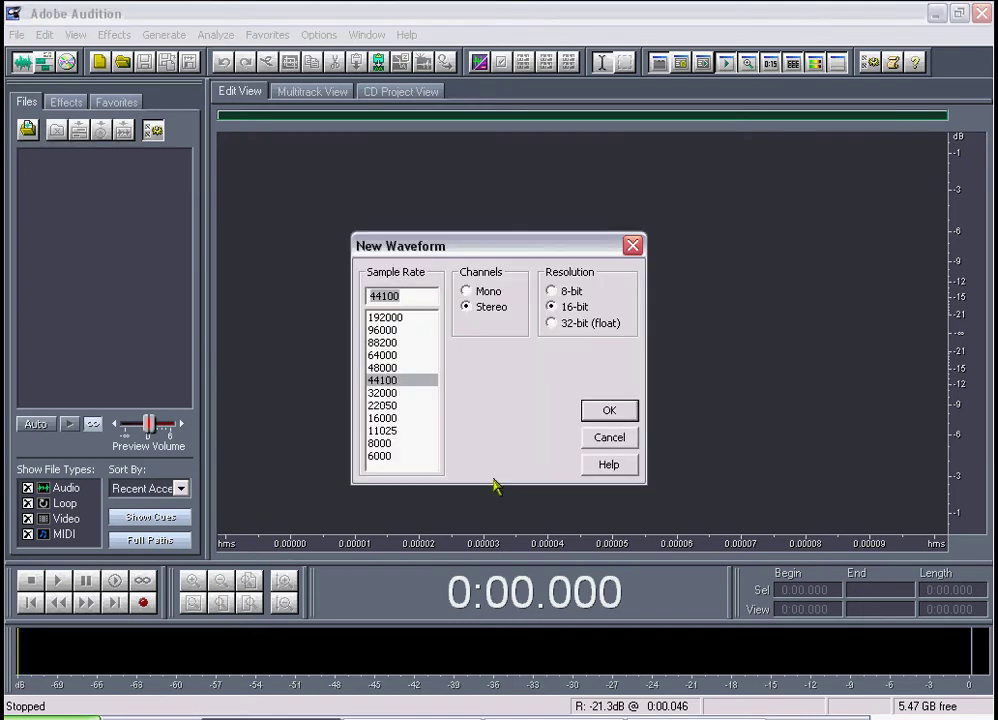
pyautogui.click(608, 412)
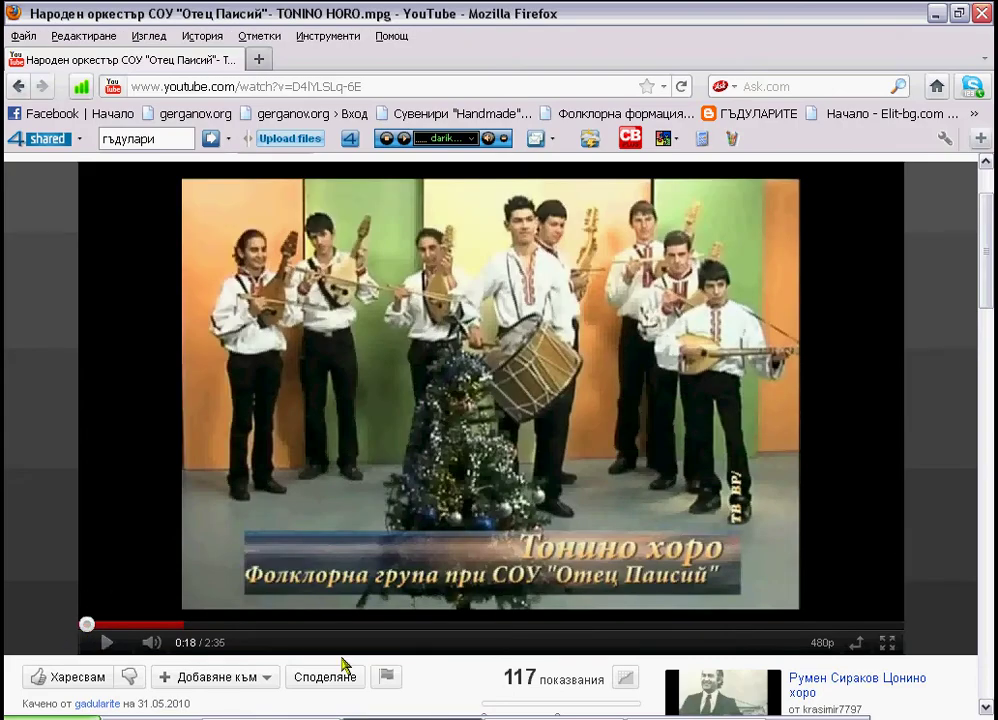
pyautogui.scroll(2, 244, 473)
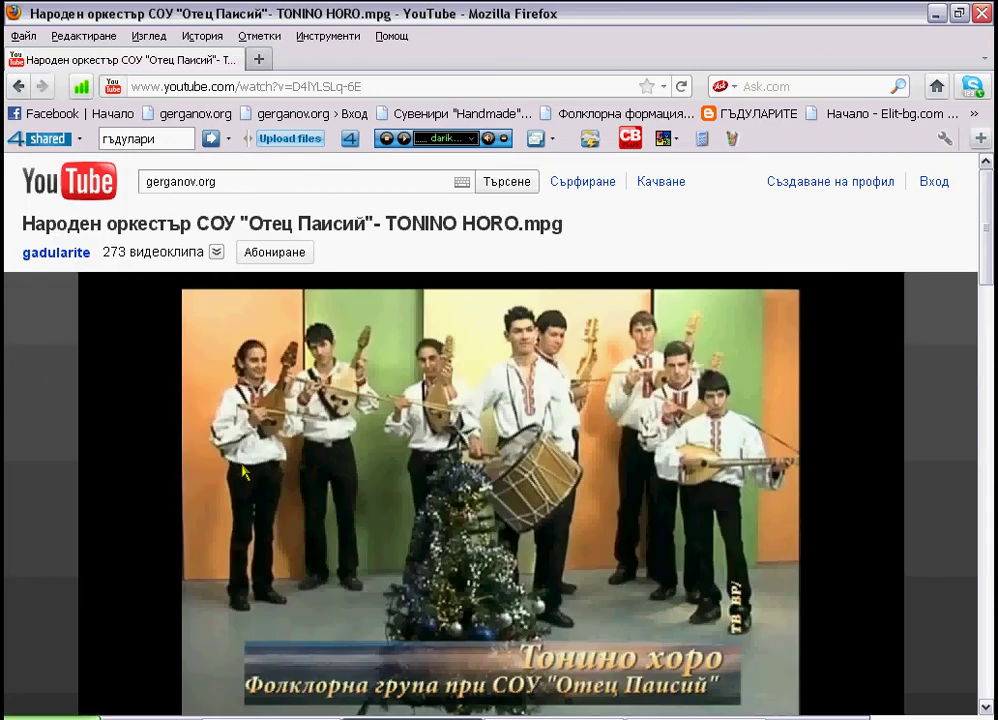
pyautogui.scroll(-3, 240, 473)
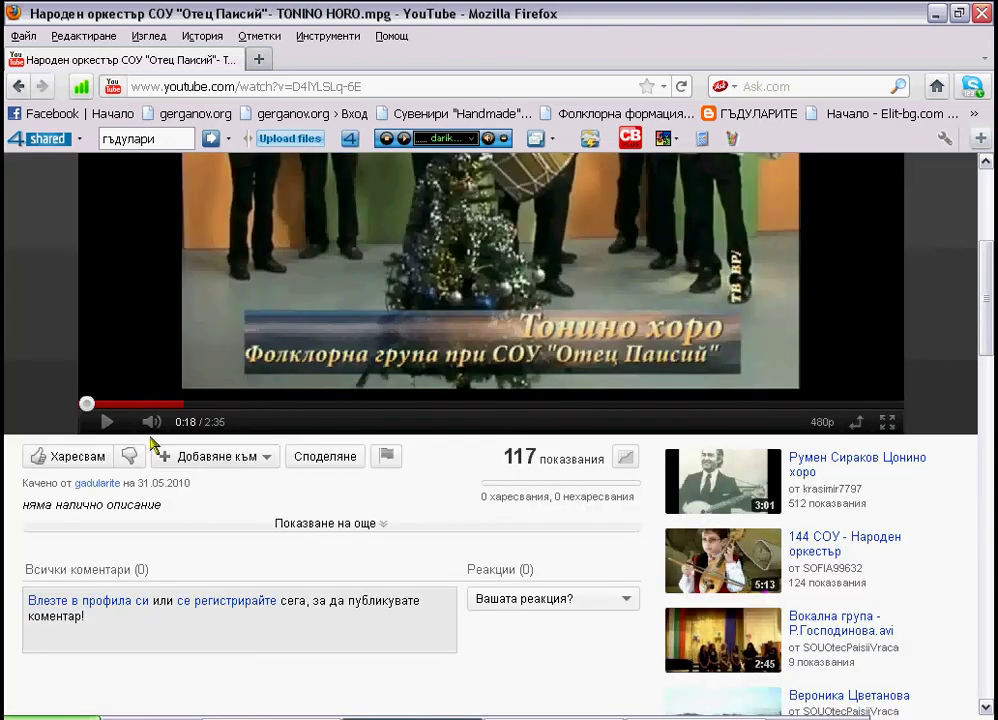
pyautogui.click(107, 422)
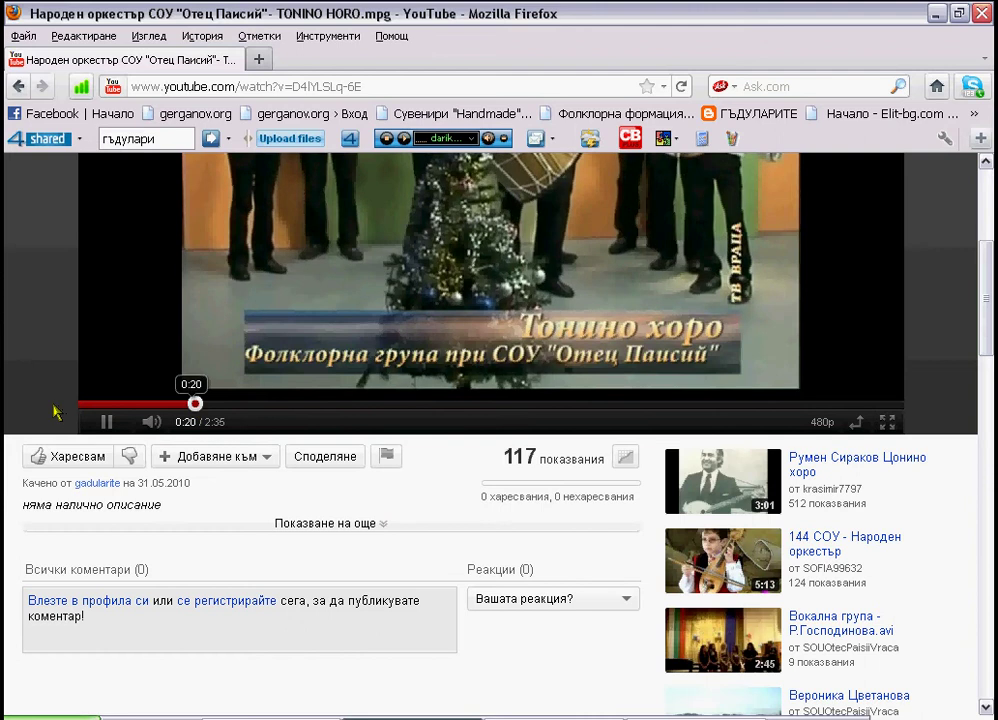
pyautogui.click(192, 404)
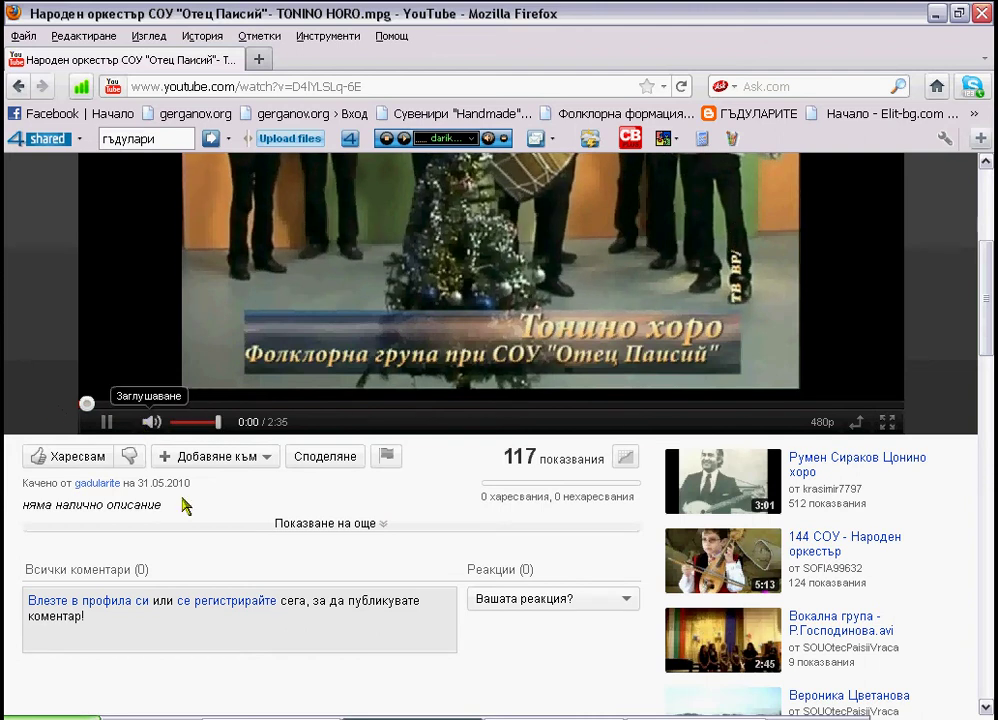
pyautogui.scroll(2, 183, 507)
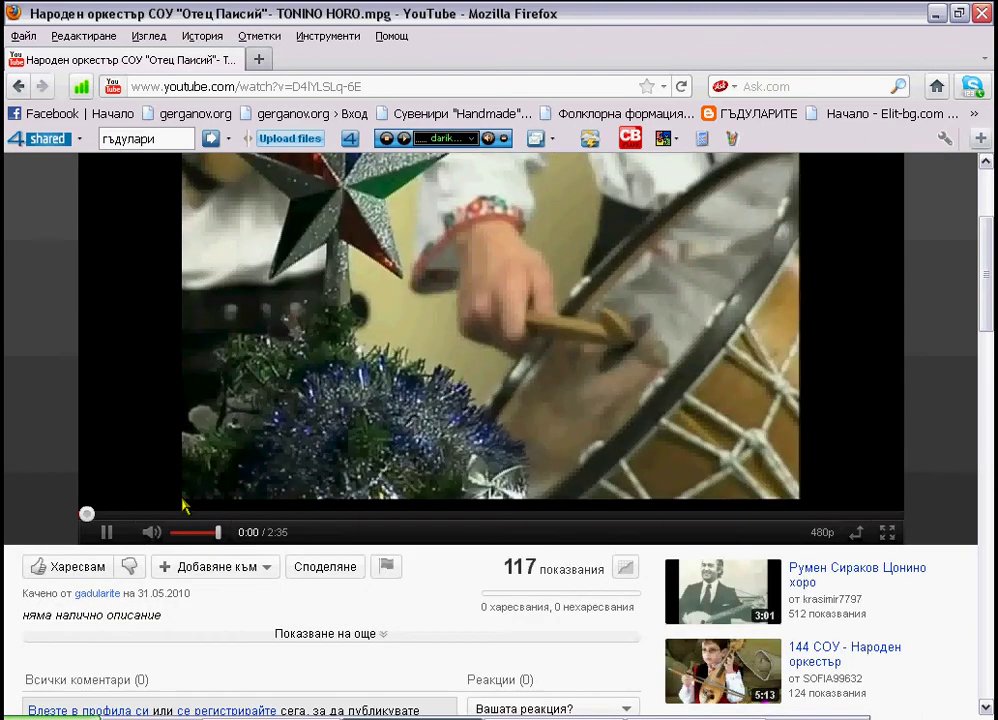
pyautogui.click(330, 716)
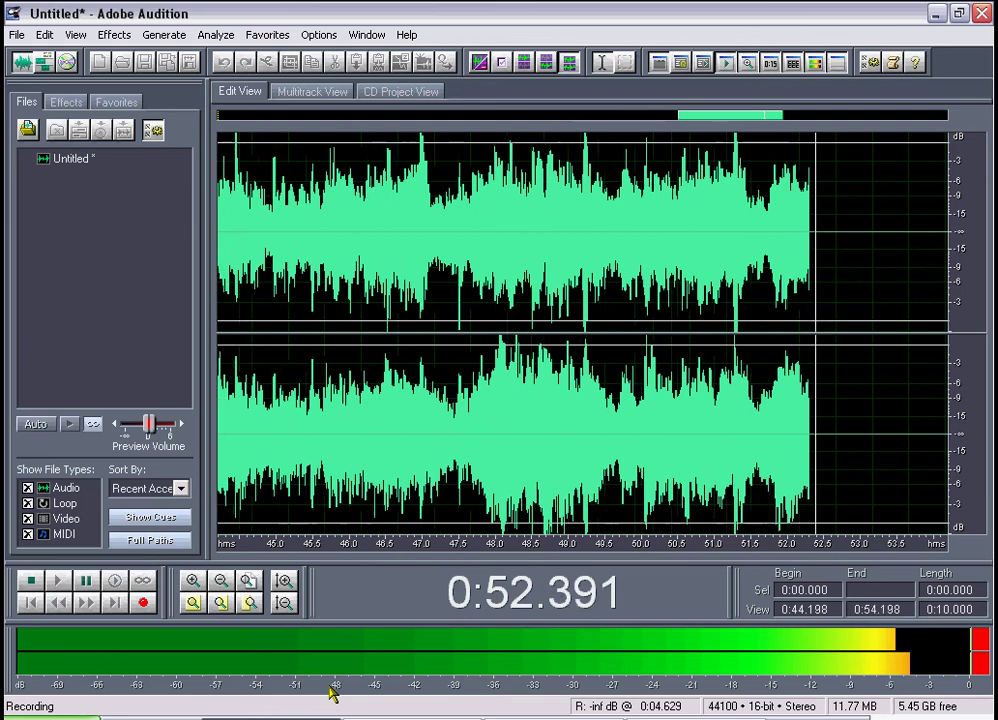
pyautogui.press('space')
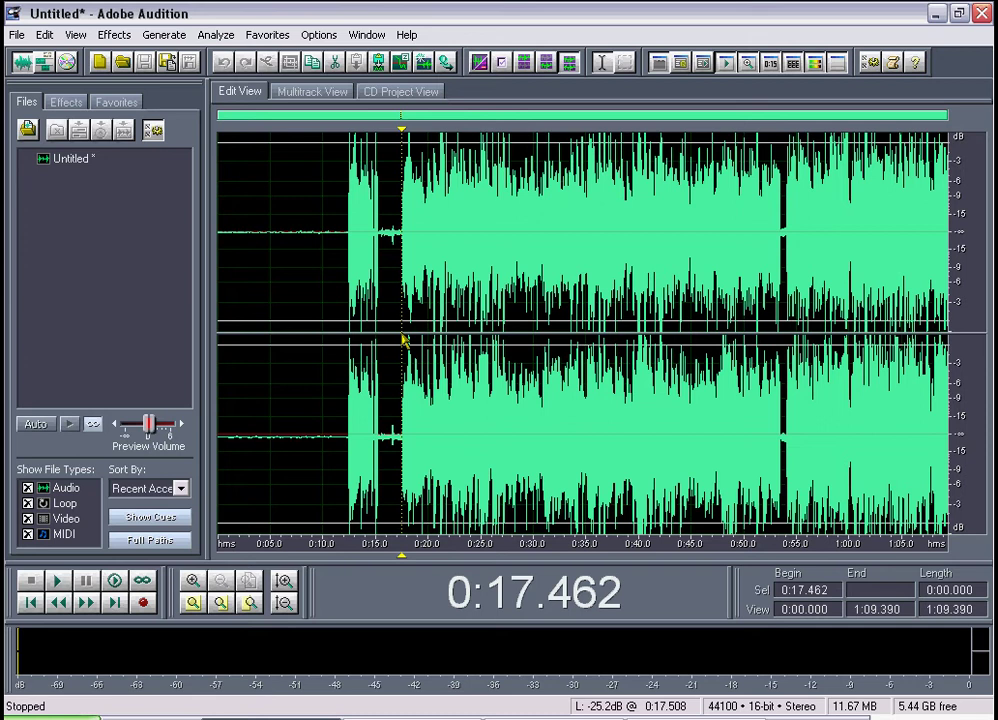
# Delete the unwanted opening of the recording, from 0:00.000 to 0:17.462, where the continuous music starts
pyautogui.moveTo(404, 341); pyautogui.dragTo(203, 341)
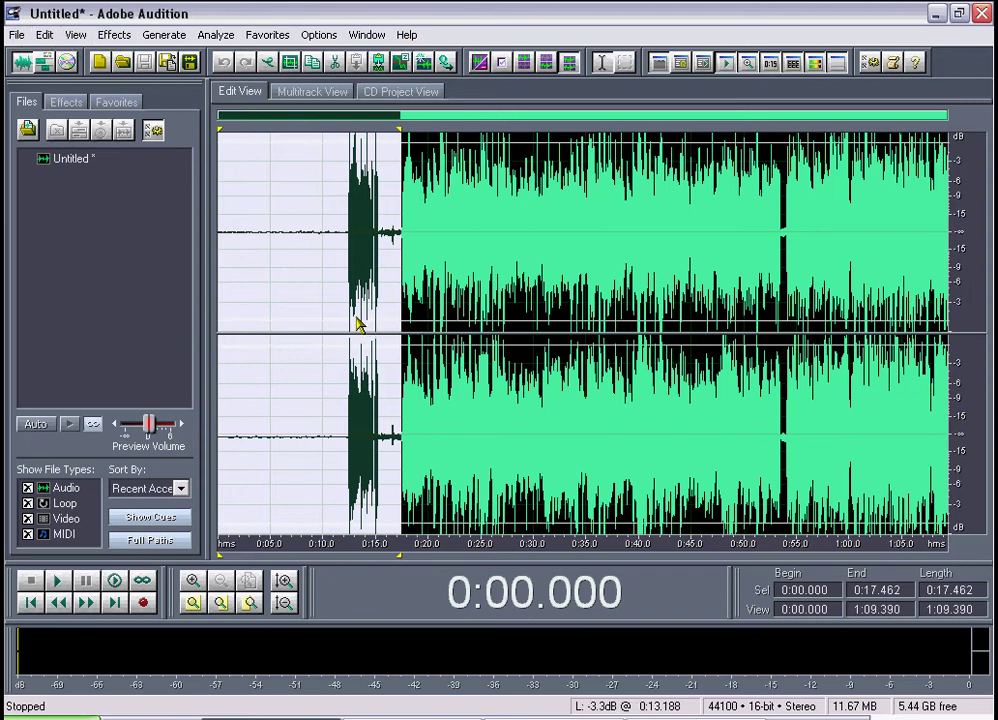
pyautogui.scroll(3, 360, 324)
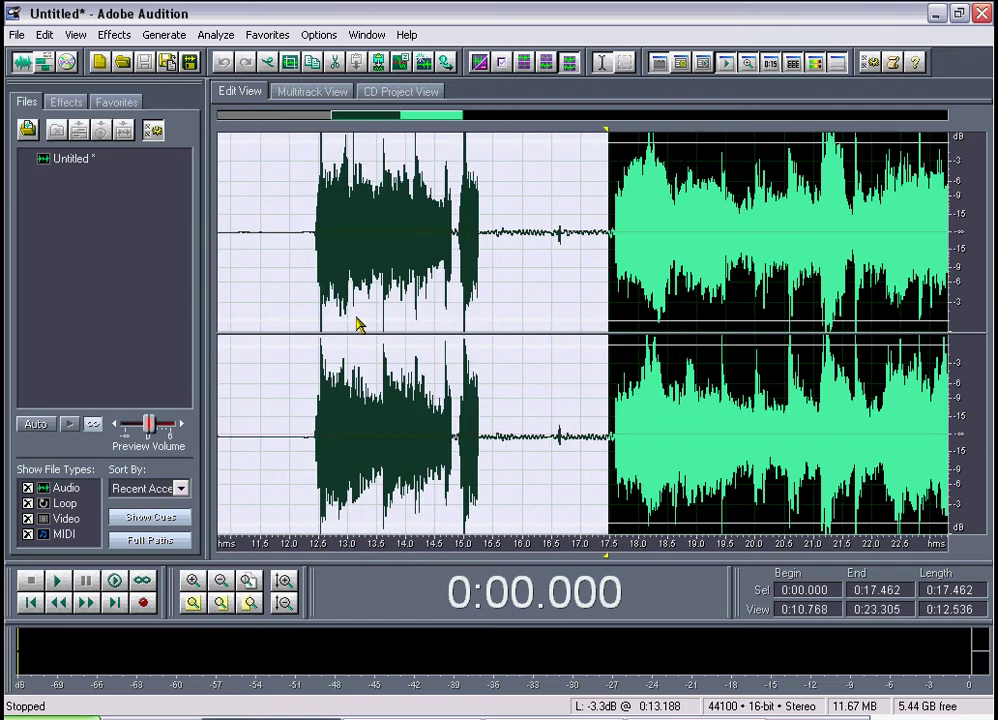
pyautogui.scroll(2, 358, 325)
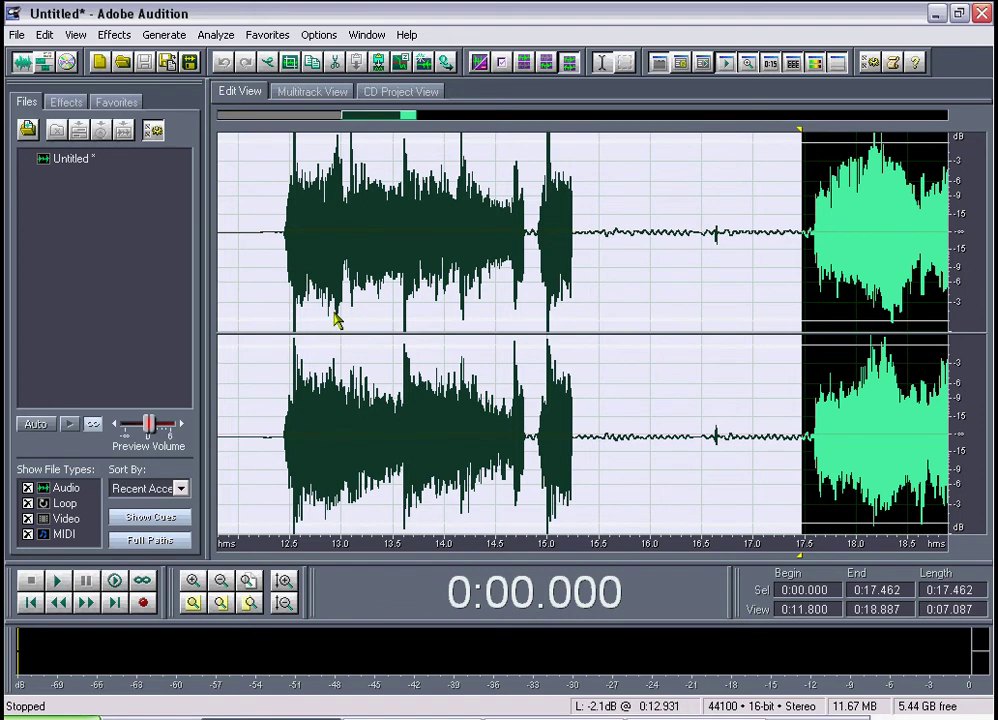
pyautogui.press('Delete')
pyautogui.scroll(-4, 292, 273)
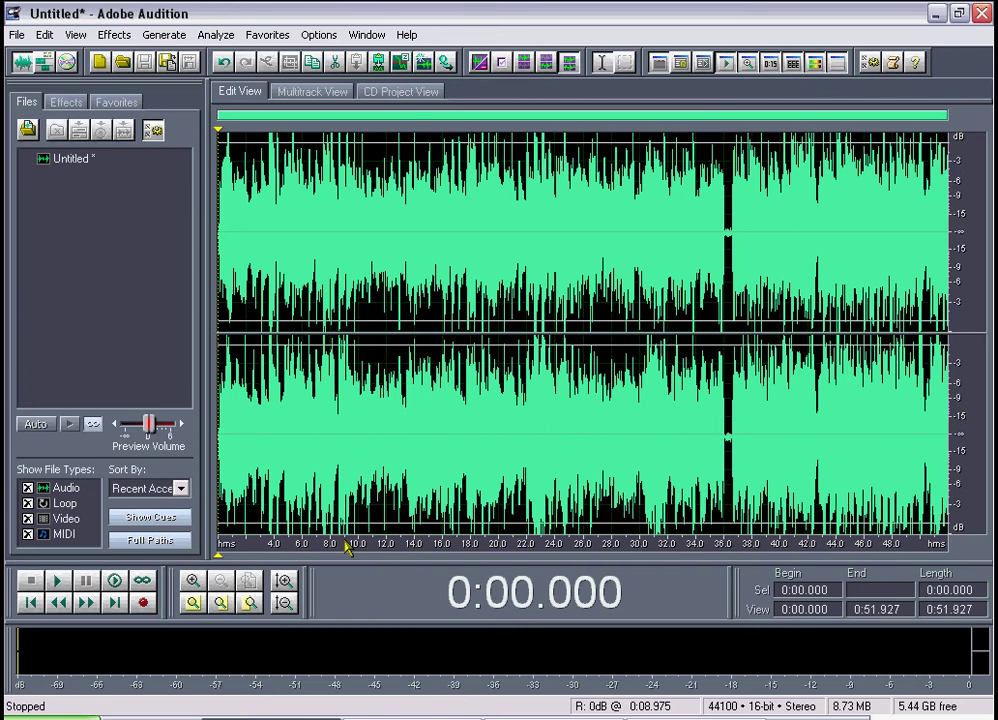
# Examine the first 1.7 seconds of the trimmed recording up close and play it to check how abruptly it starts
pyautogui.scroll(2, 347, 545)
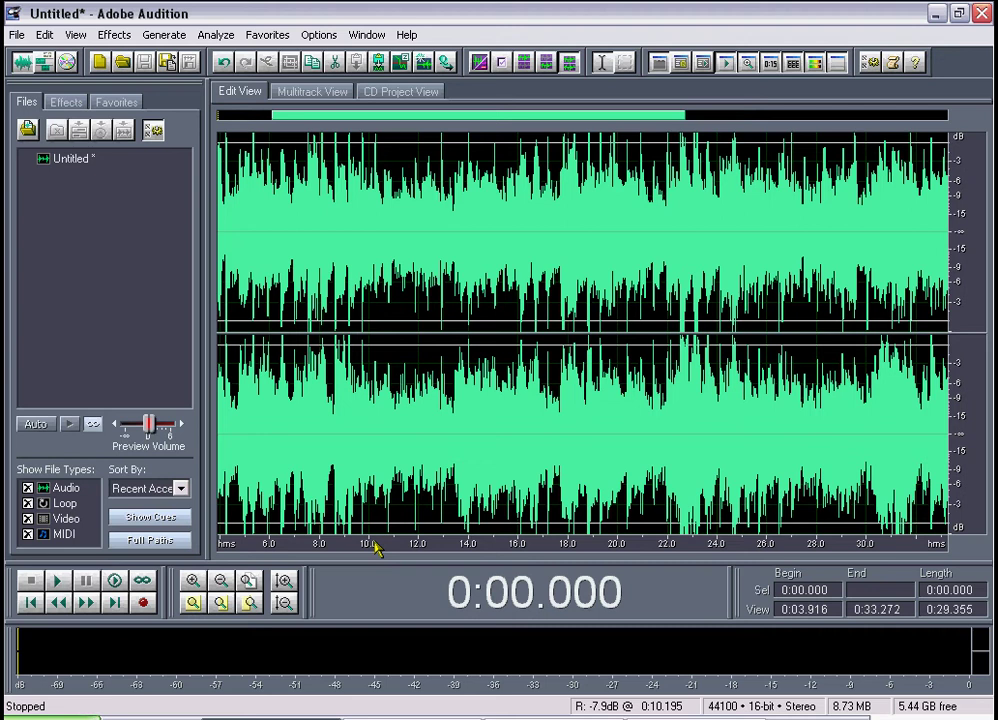
pyautogui.moveTo(375, 548); pyautogui.dragTo(680, 541)
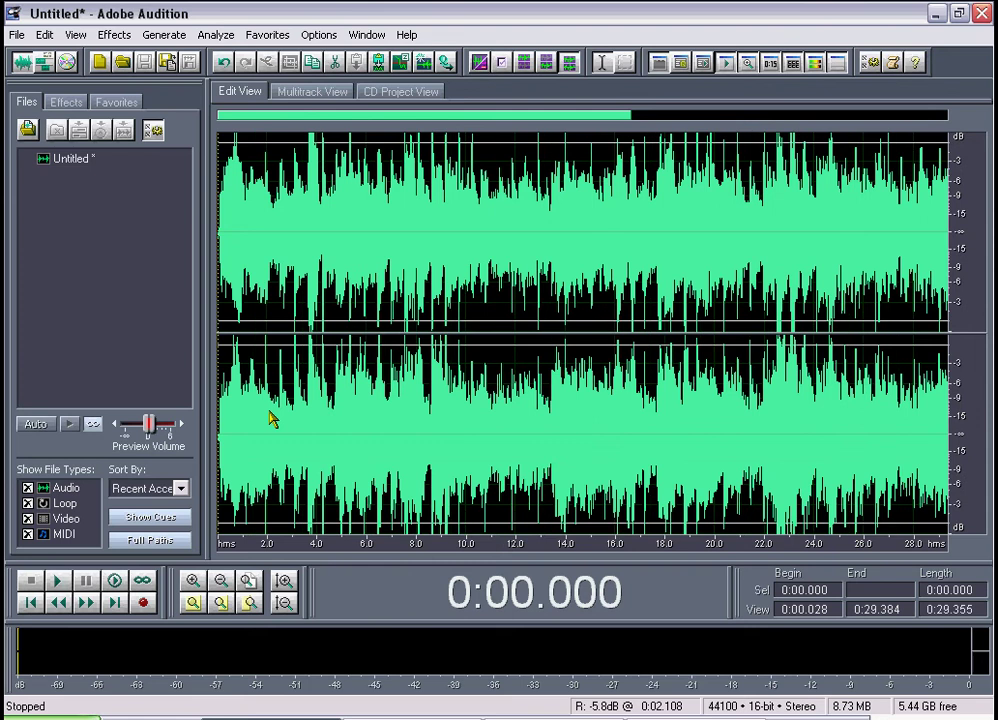
pyautogui.scroll(8, 270, 420)
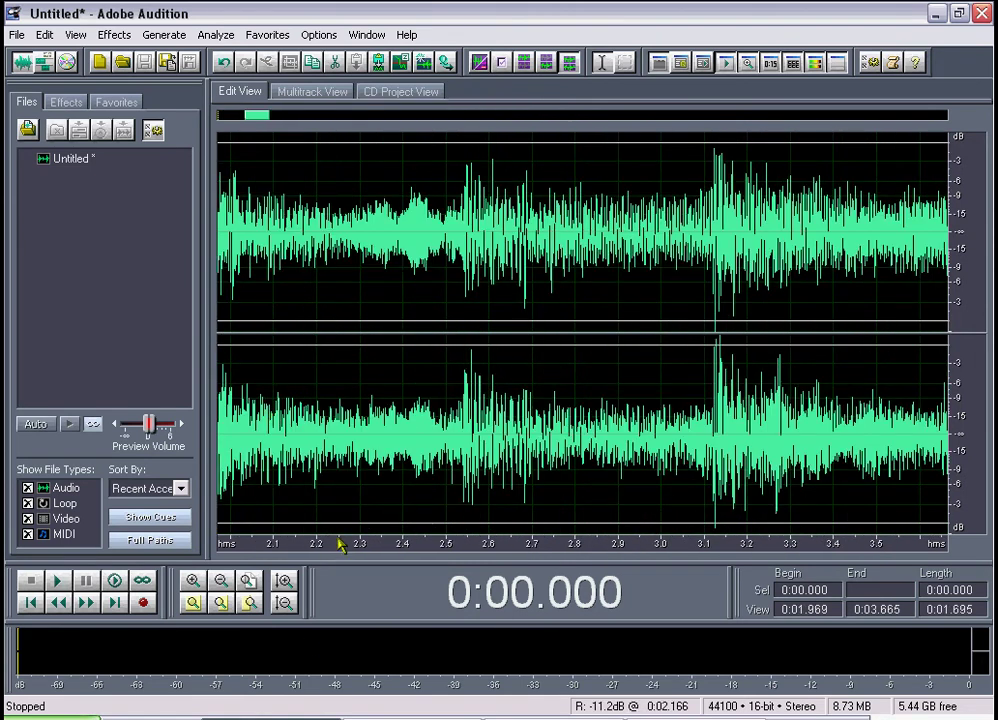
pyautogui.moveTo(338, 543); pyautogui.dragTo(962, 556)
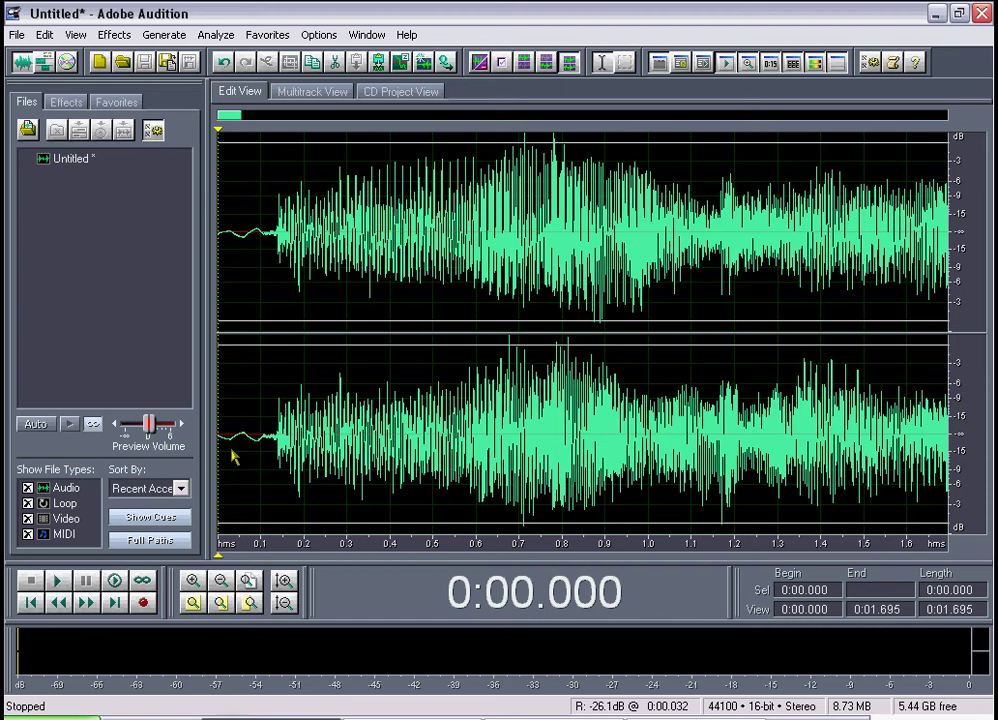
pyautogui.press('space')
pyautogui.press('space')
pyautogui.press('space')
pyautogui.press('space')
# Apply the Fade In favorite to the opening of the recording, from 0:00.000 to 0:00.713
pyautogui.moveTo(221, 413); pyautogui.dragTo(527, 430)
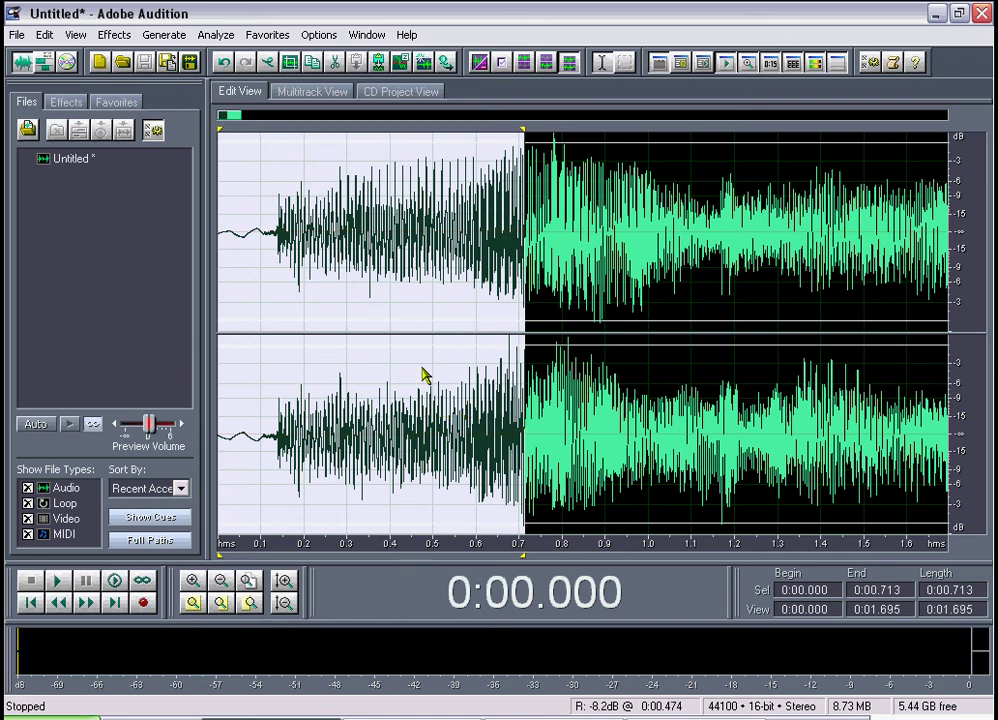
pyautogui.click(258, 40)
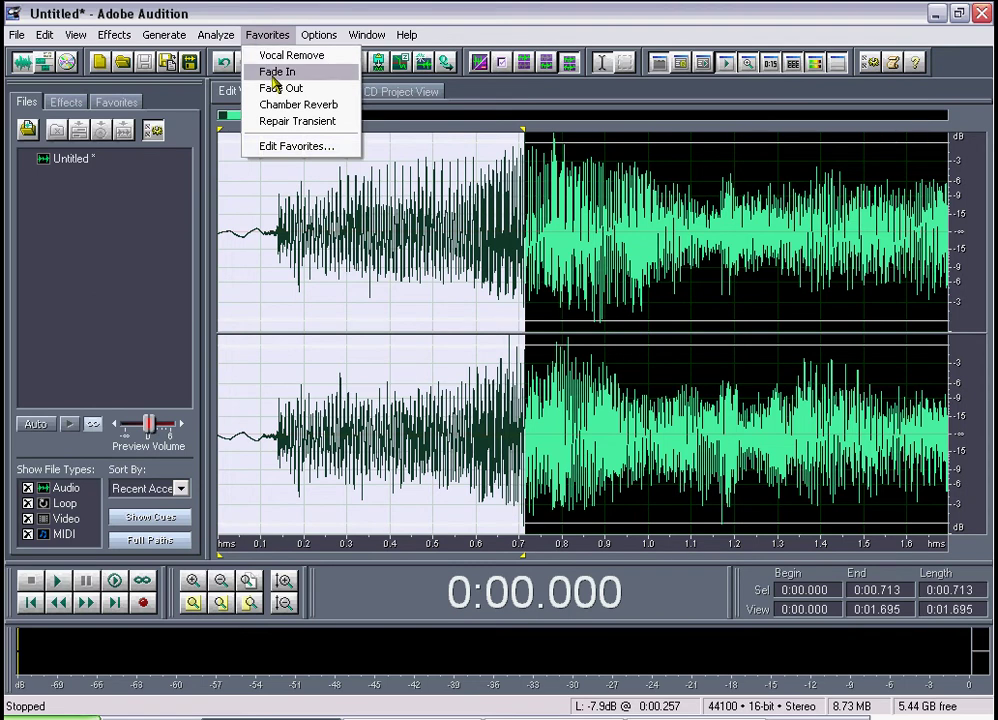
pyautogui.click(273, 72)
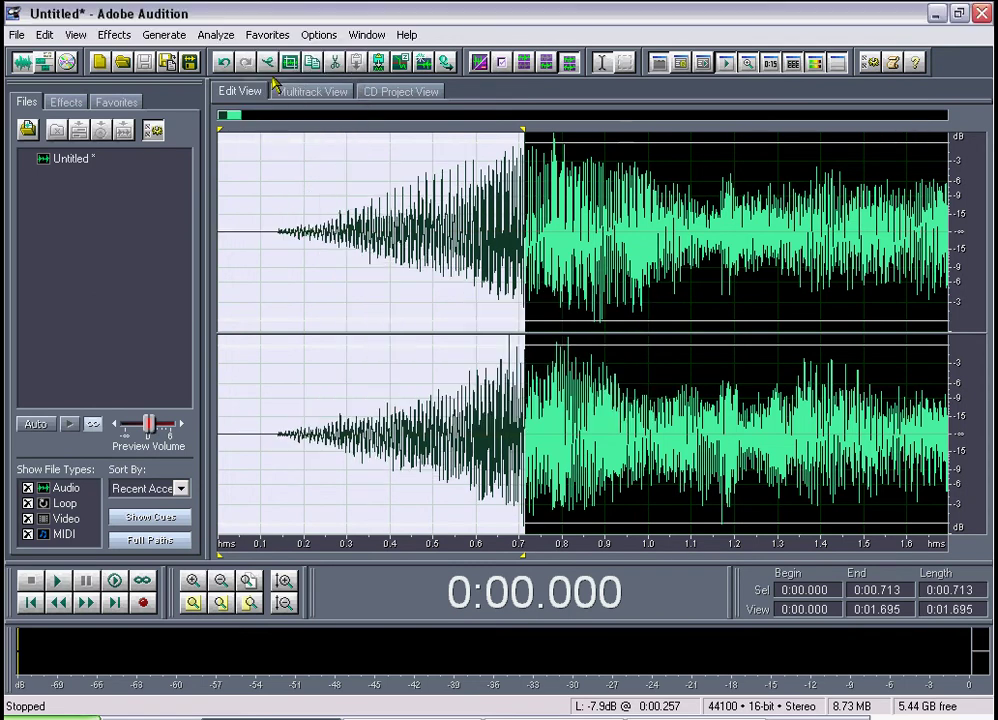
pyautogui.scroll(-3, 390, 382)
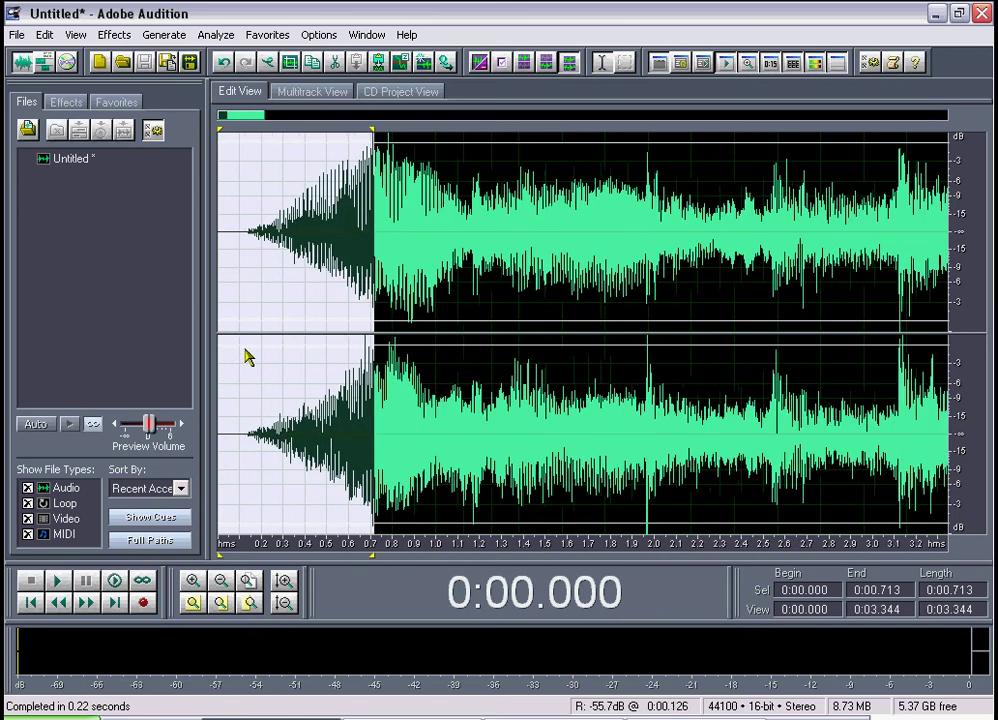
# Play the recording from its very beginning to listen to the faded-in opening
pyautogui.click(224, 354)
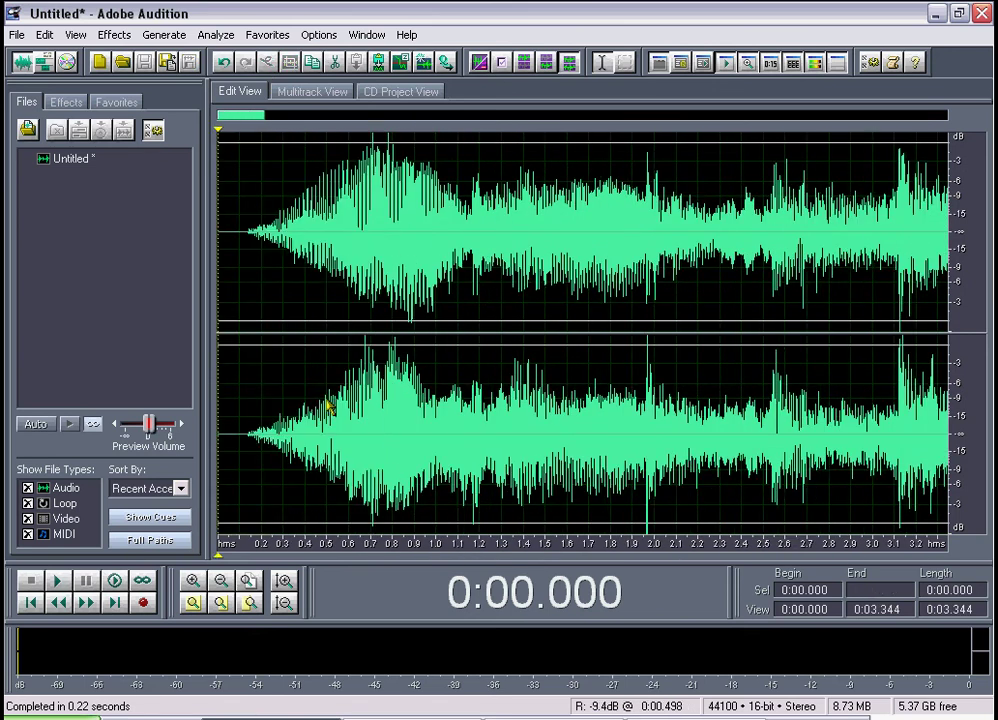
pyautogui.press('space')
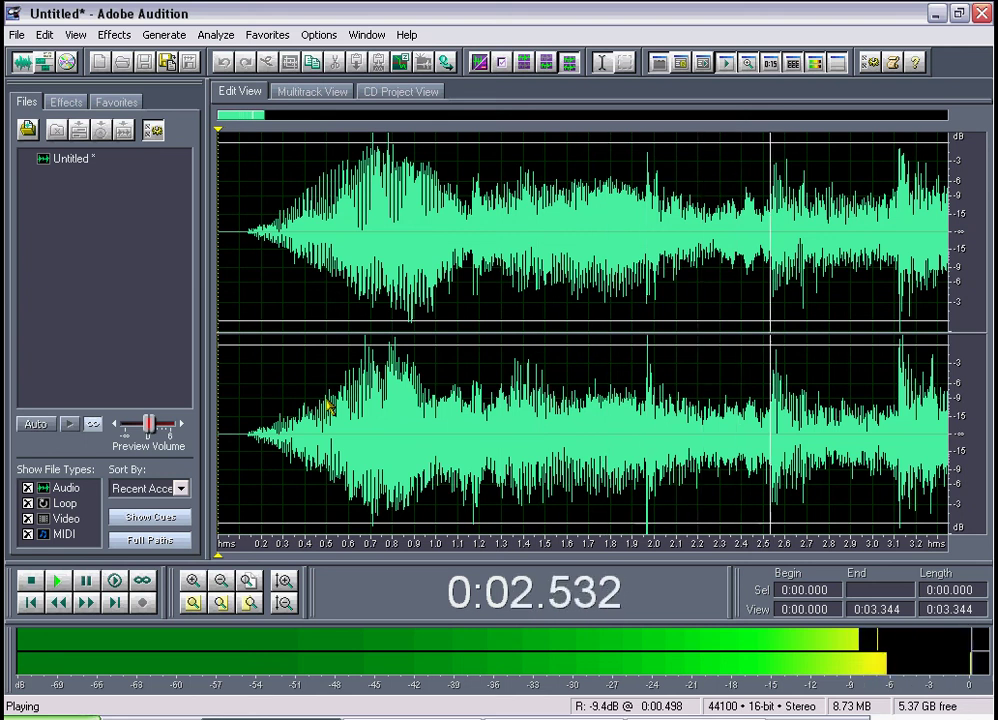
pyautogui.press('space')
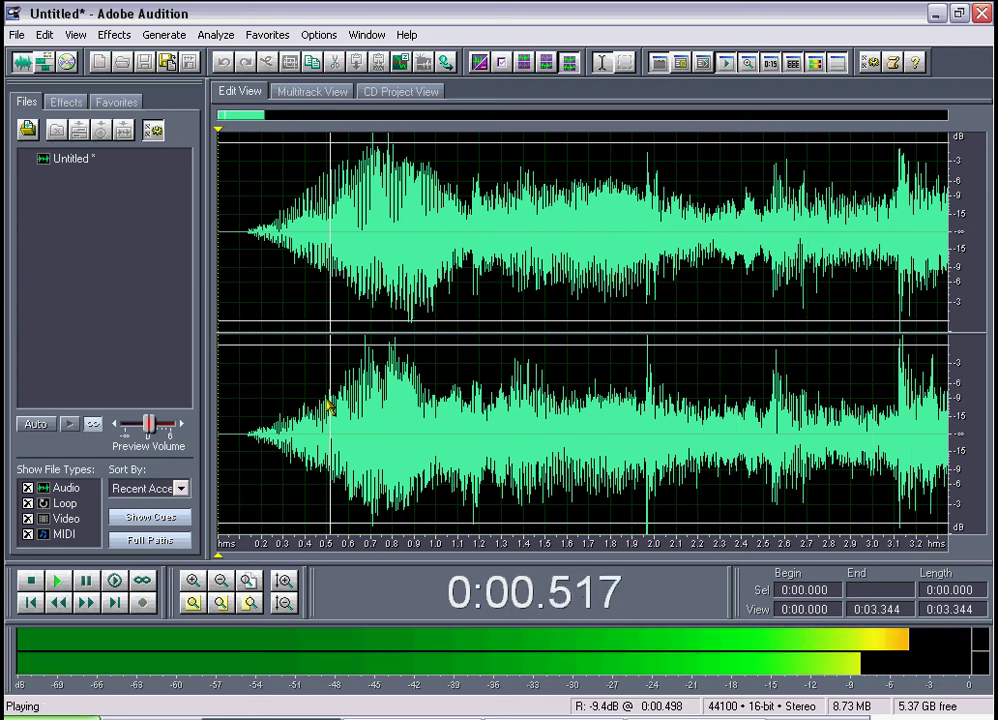
pyautogui.press('space')
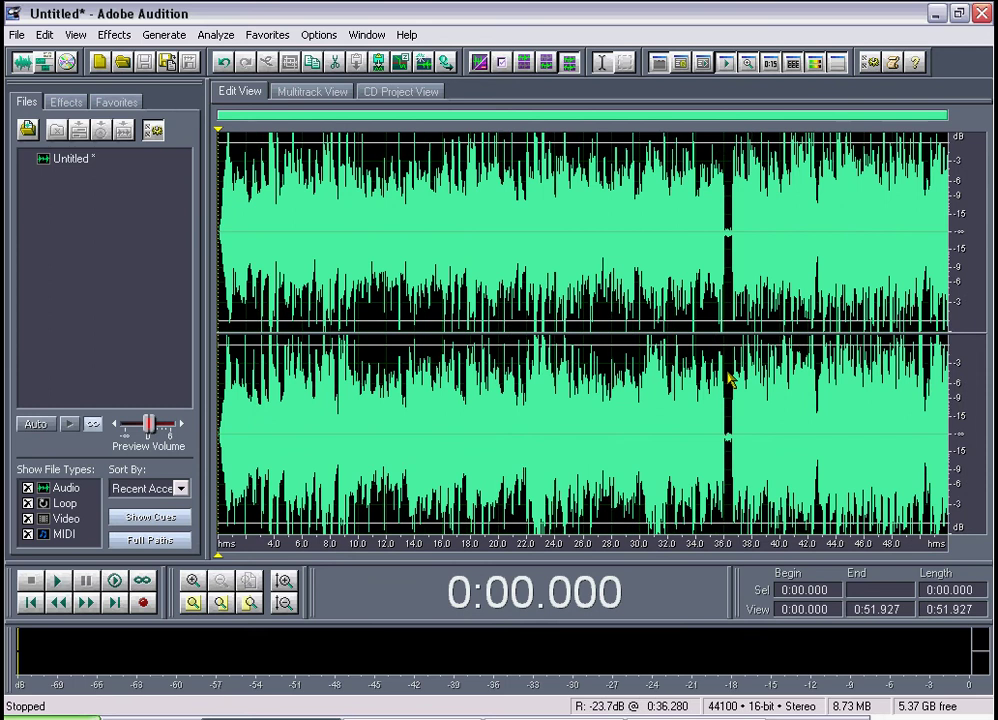
# Delete the end of the recording from 0:36.337, within the short quiet gap, through 0:51.927
pyautogui.moveTo(729, 381); pyautogui.dragTo(954, 397)
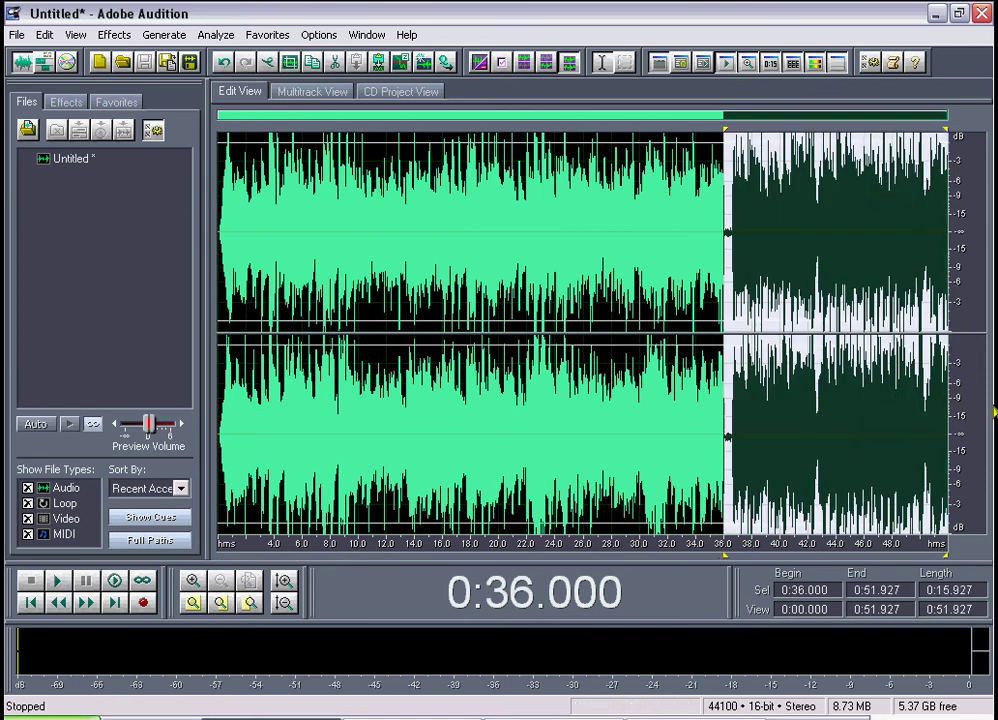
pyautogui.scroll(1, 835, 438)
pyautogui.scroll(2, 835, 438)
pyautogui.scroll(1, 829, 443)
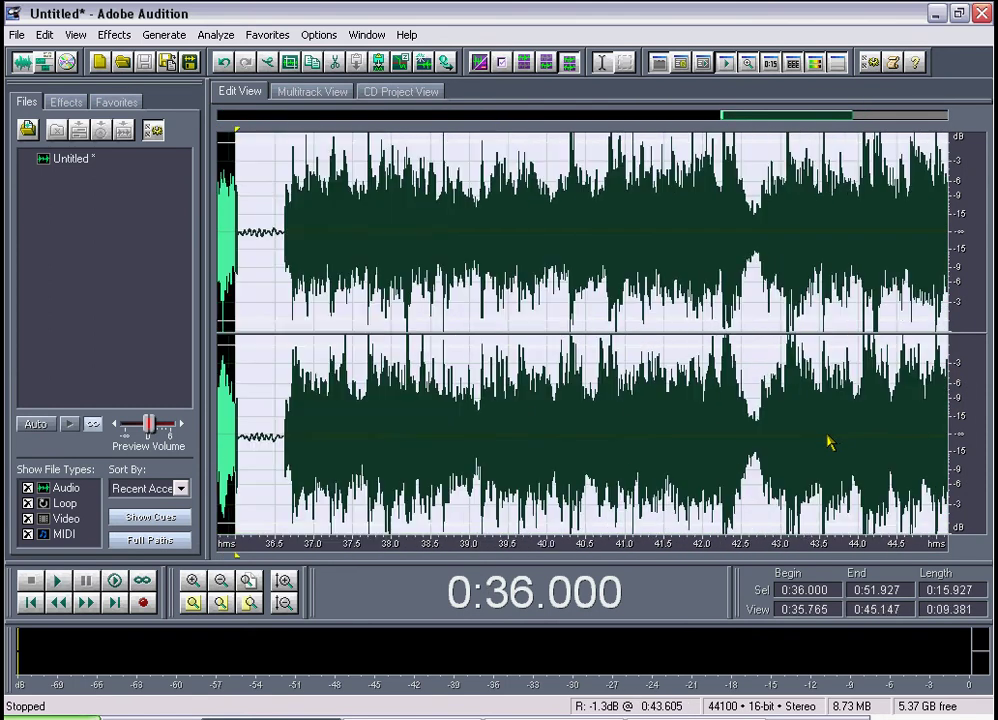
pyautogui.click(263, 332)
pyautogui.moveTo(263, 332); pyautogui.dragTo(995, 365)
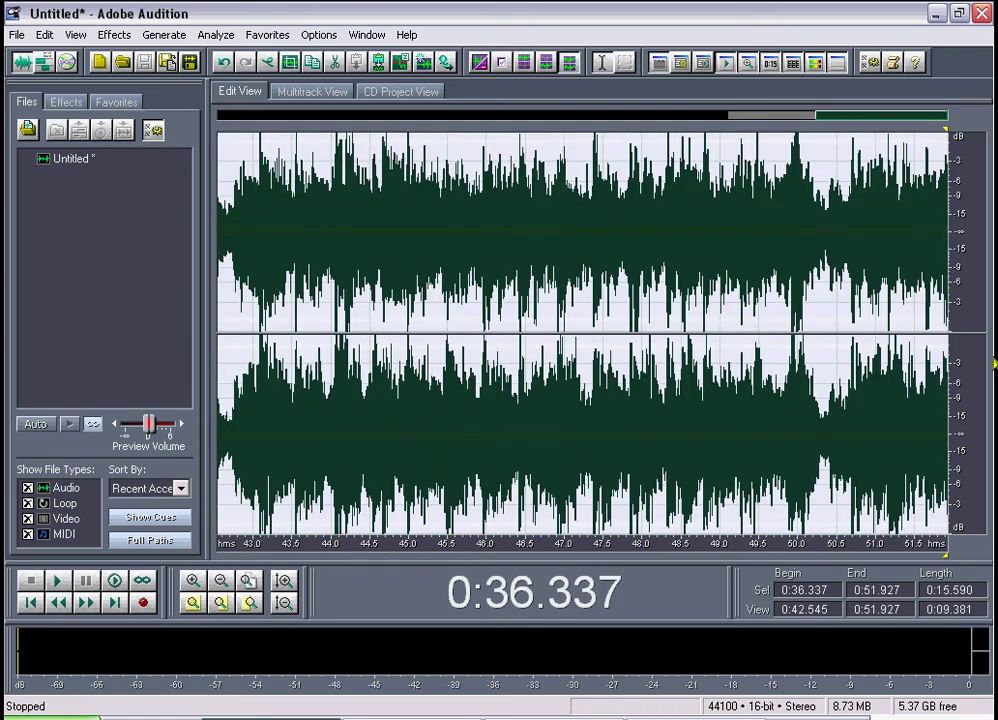
pyautogui.press('Left')
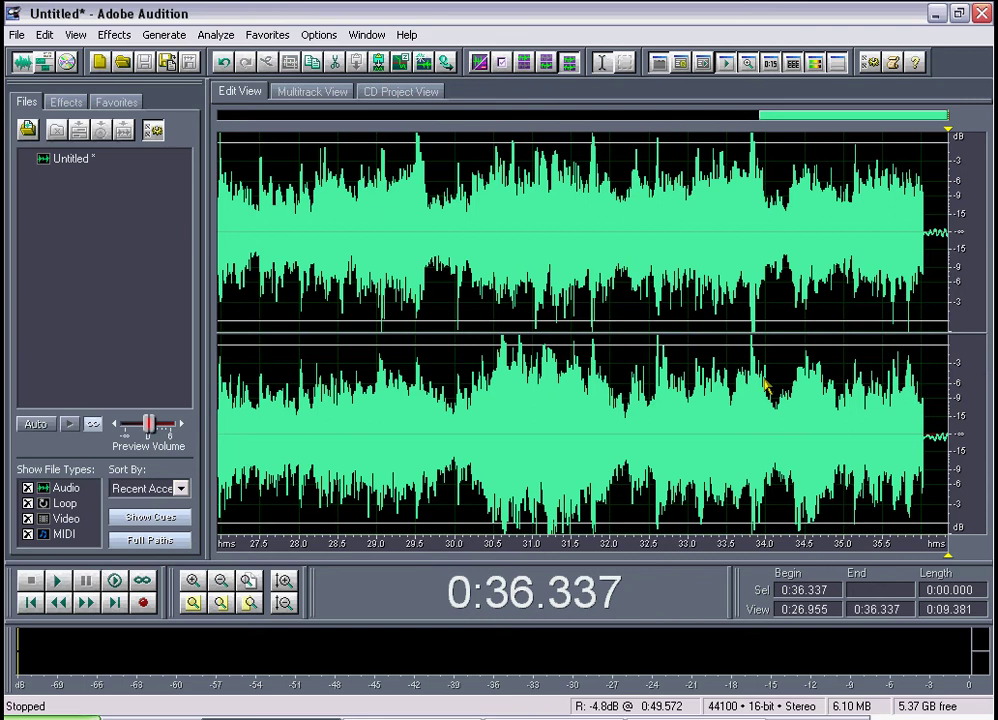
# Apply the Fade Out favorite to the end of the recording, from 0:35.764 to 0:36.337
pyautogui.moveTo(913, 352); pyautogui.dragTo(947, 355)
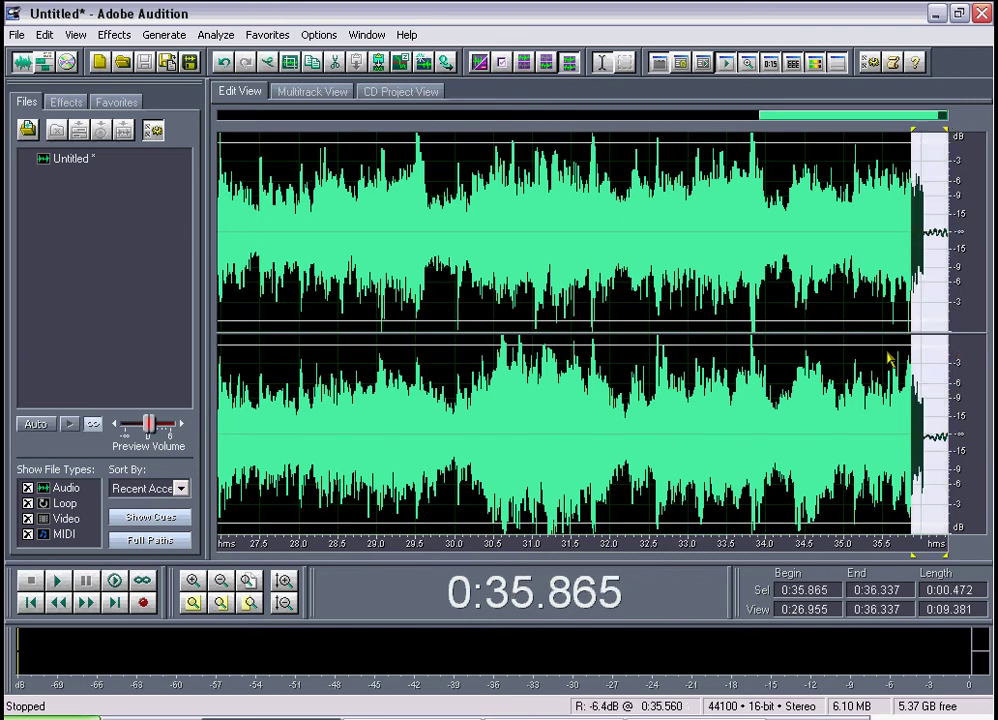
pyautogui.scroll(3, 900, 357)
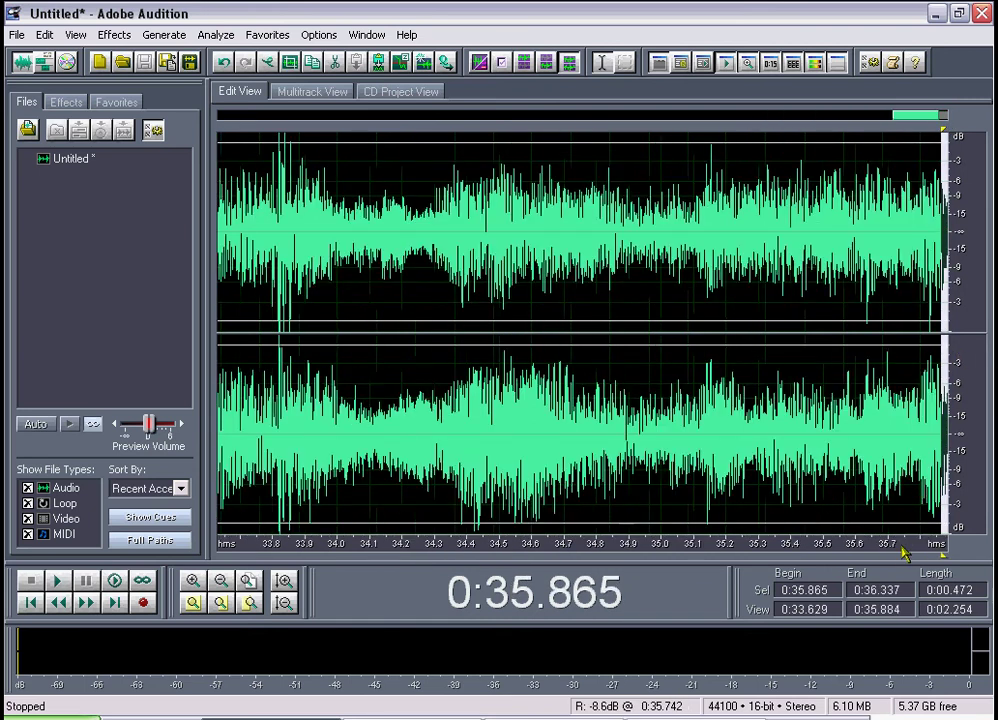
pyautogui.scroll(-3, 903, 555)
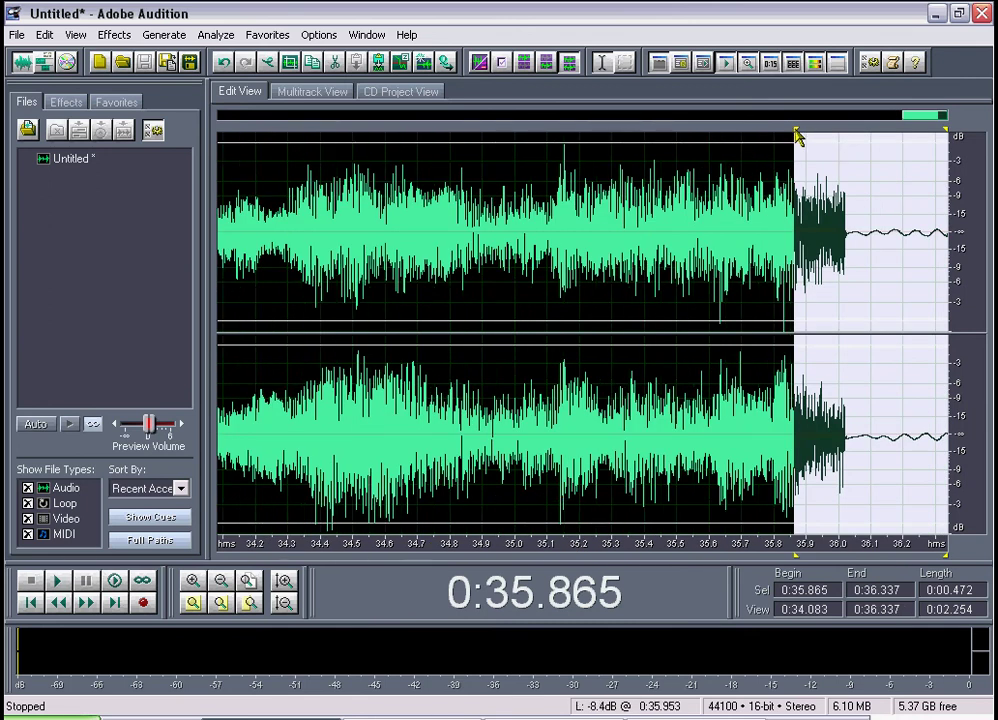
pyautogui.moveTo(801, 135); pyautogui.dragTo(767, 136)
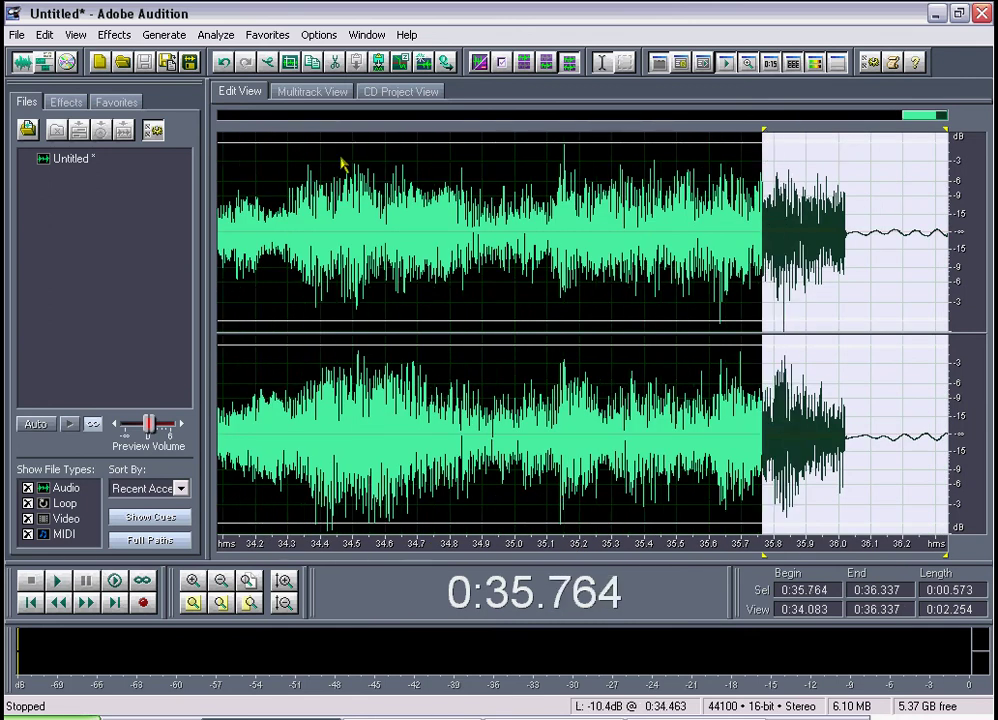
pyautogui.click(268, 36)
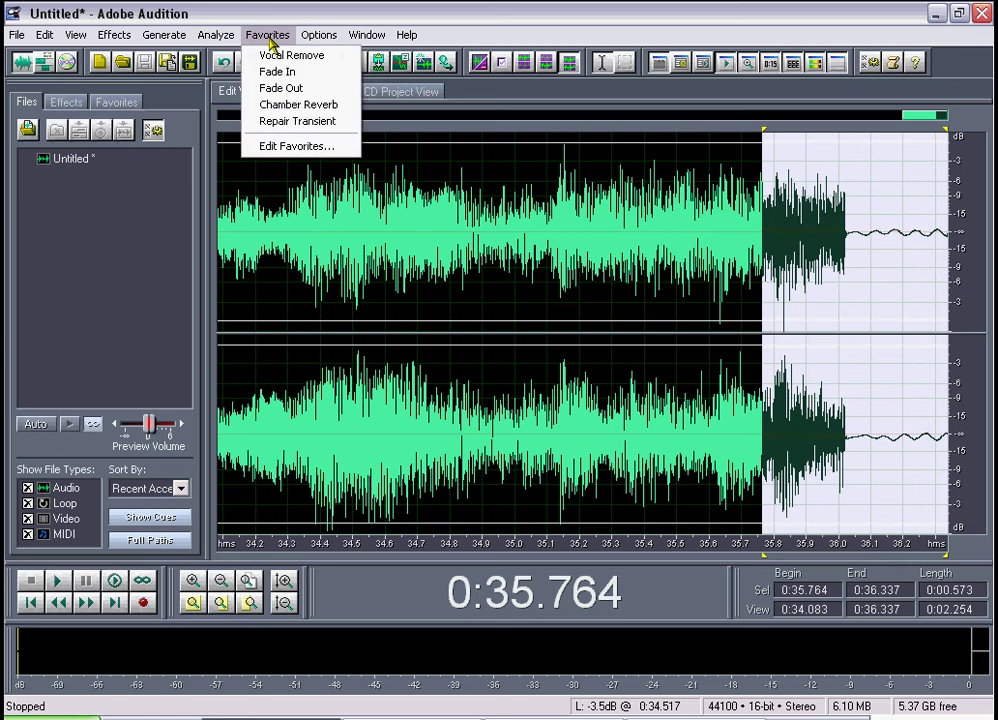
pyautogui.click(281, 88)
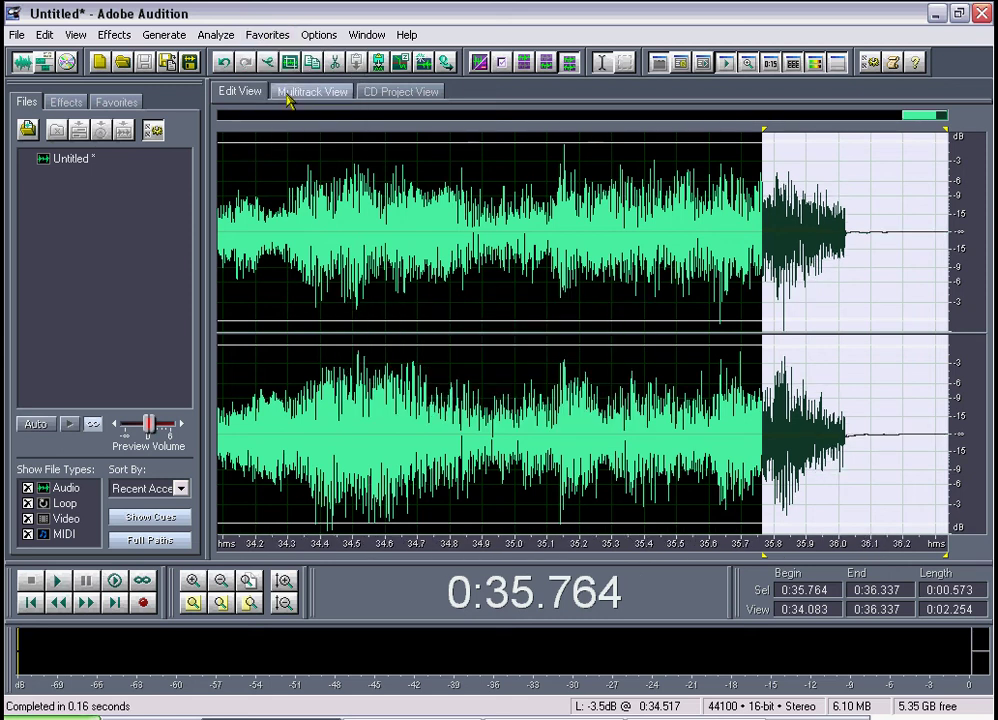
# Play the end of the recording from 0:35.620 and again from 0:35.083 to listen to the fade-out
pyautogui.click(716, 345)
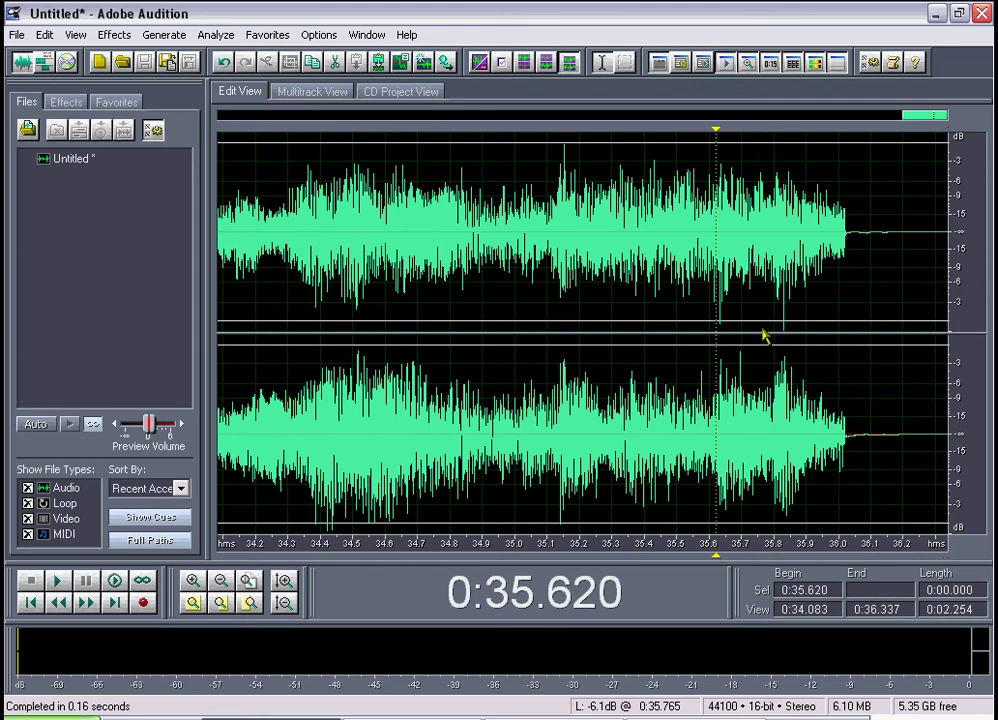
pyautogui.press('space')
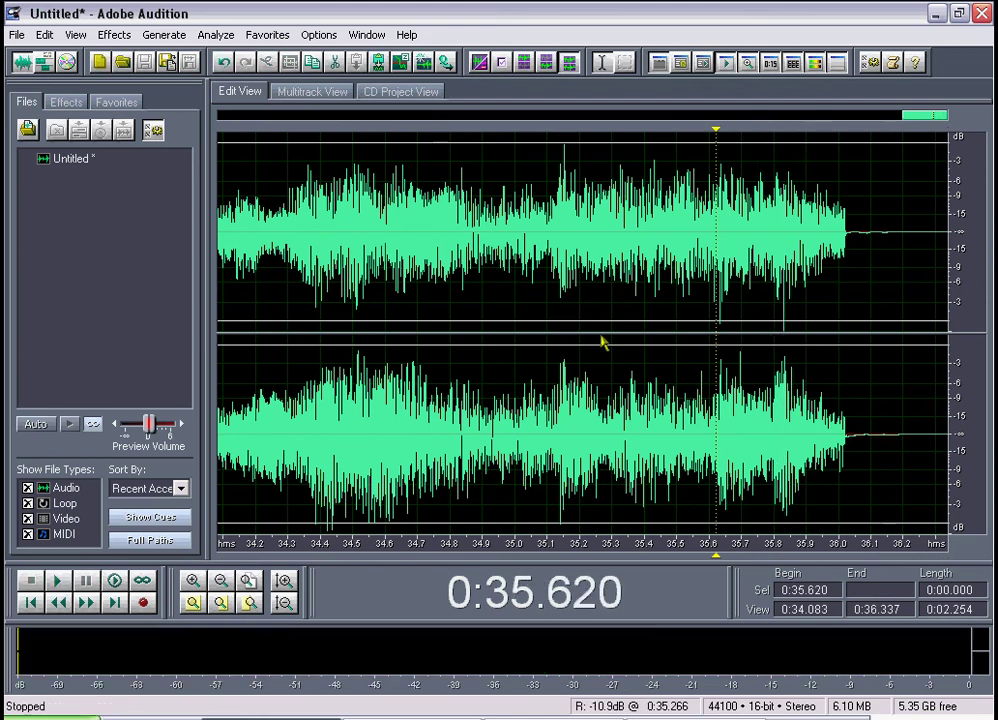
pyautogui.click(543, 322)
pyautogui.press('space')
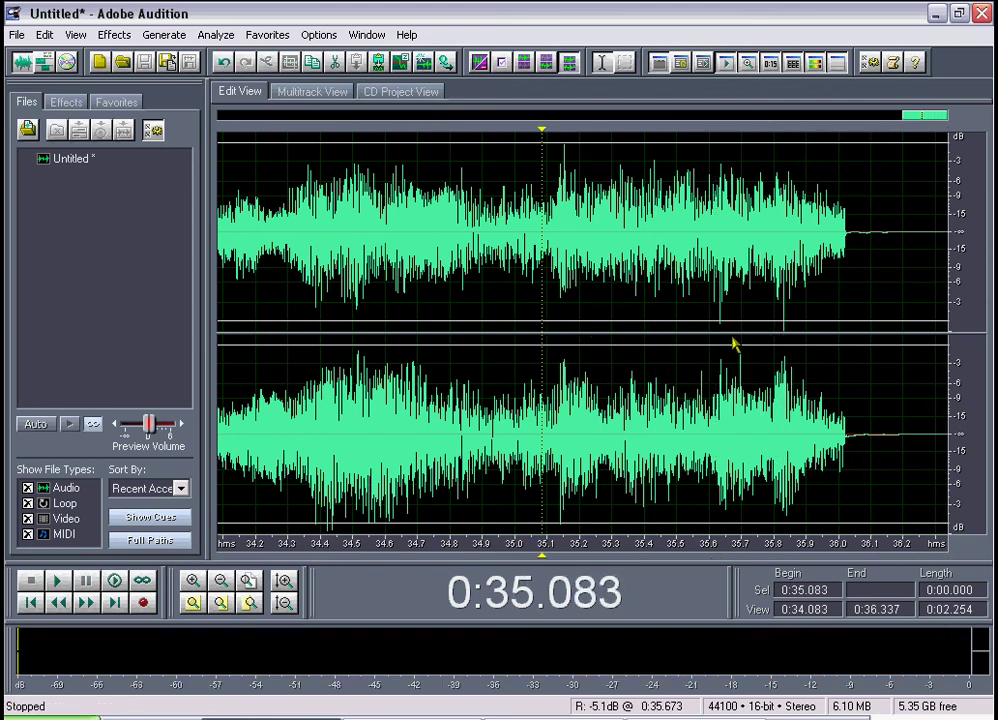
# Apply the Fade Out favorite again to the end of the recording, from 0:35.700 to 0:36.155
pyautogui.moveTo(889, 340); pyautogui.dragTo(742, 336)
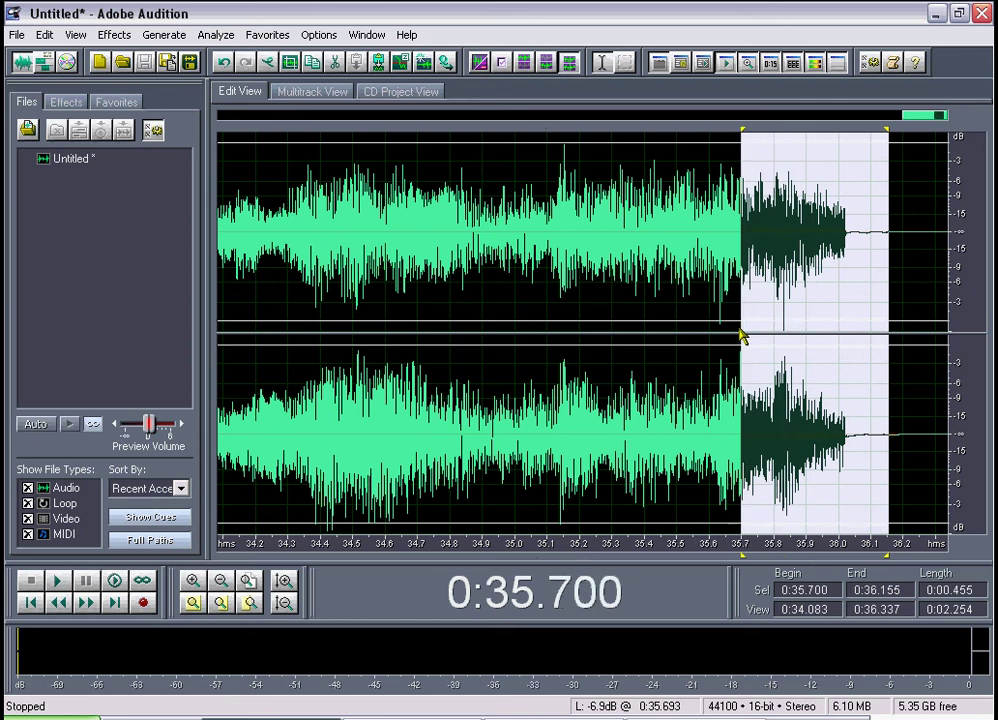
pyautogui.click(267, 35)
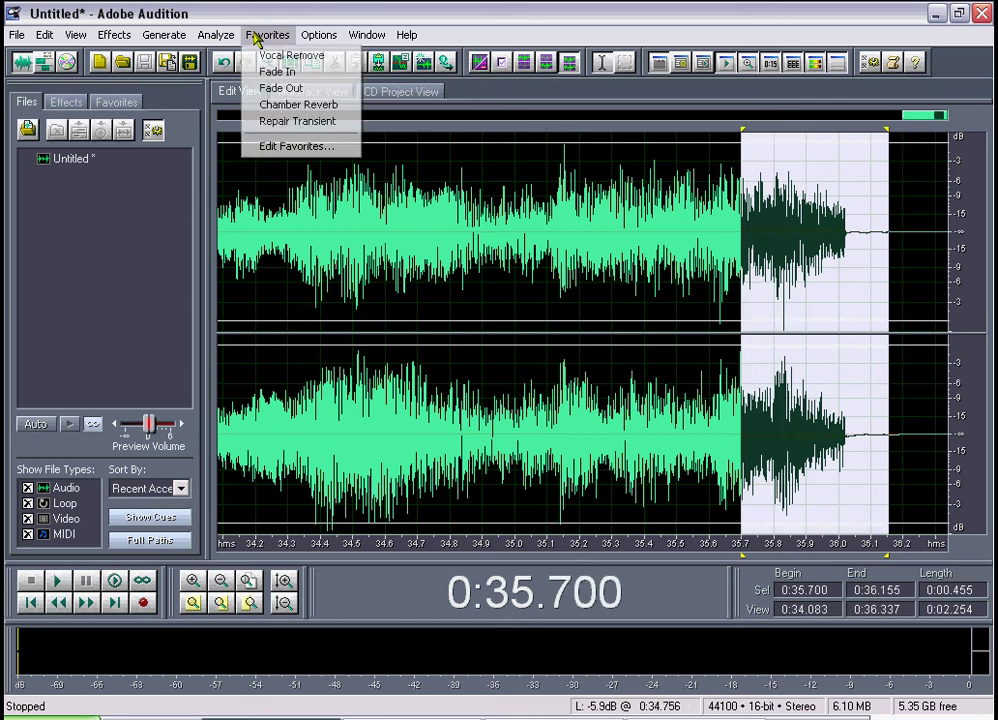
pyautogui.click(279, 89)
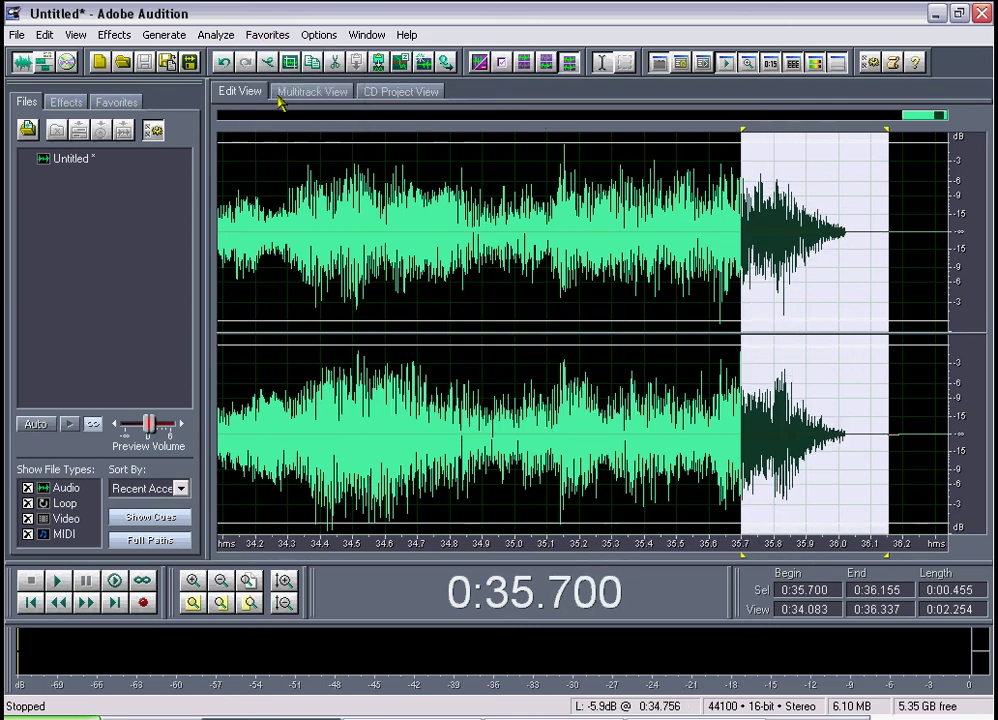
# Play the ending from 0:35.620 and again from 0:35.340 to check the repeated fade-out
pyautogui.click(717, 335)
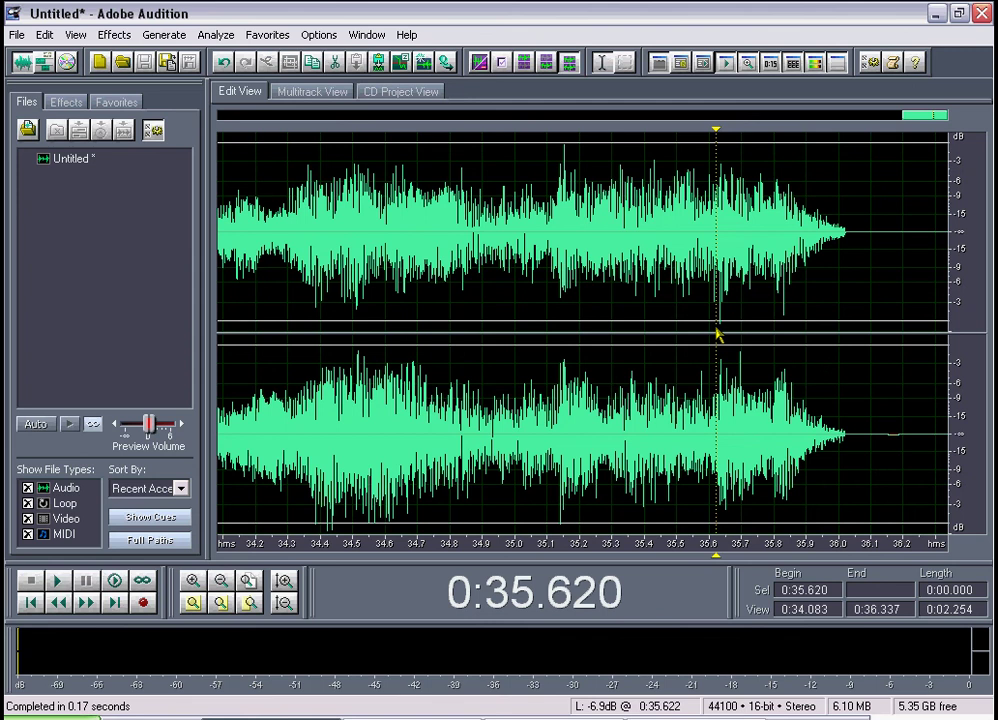
pyautogui.press('space')
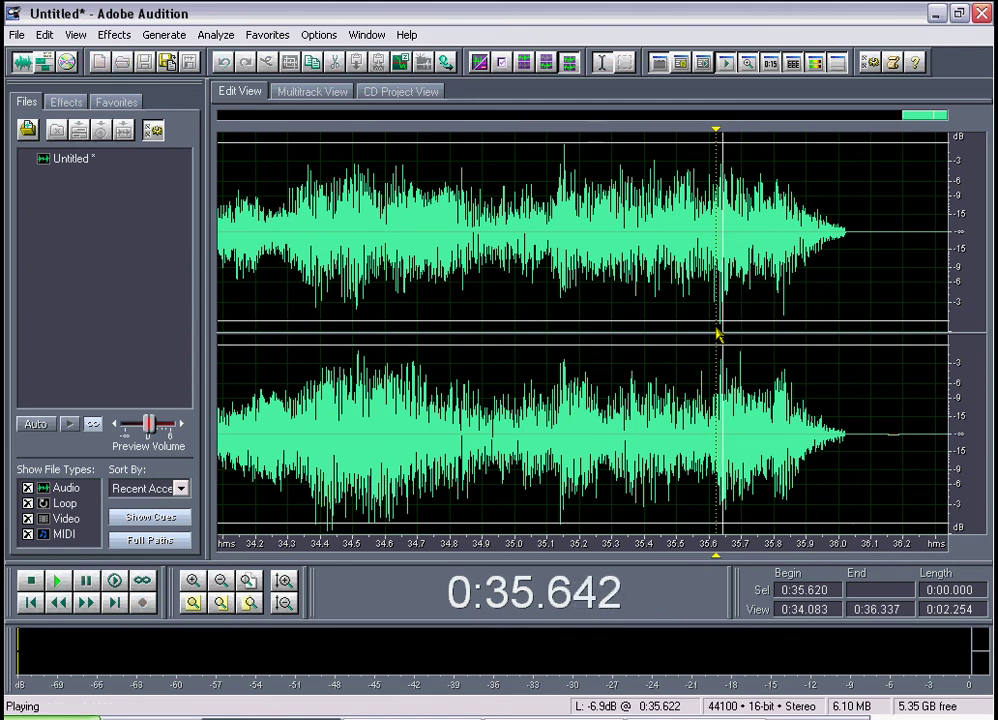
pyautogui.press('space')
pyautogui.click(628, 357)
pyautogui.press('space')
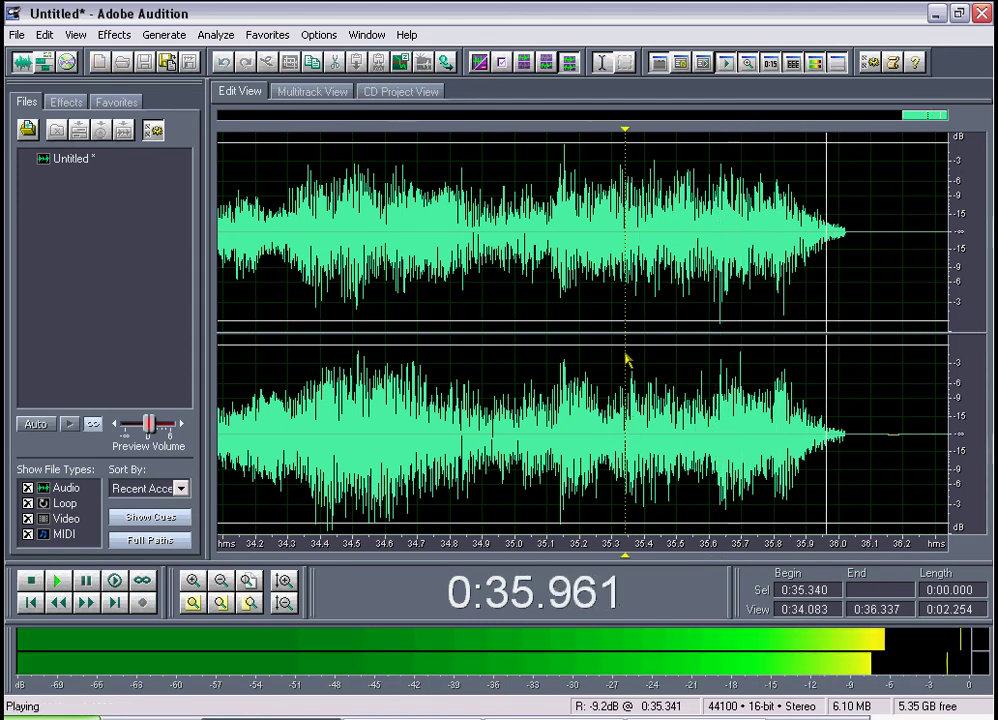
pyautogui.press('space')
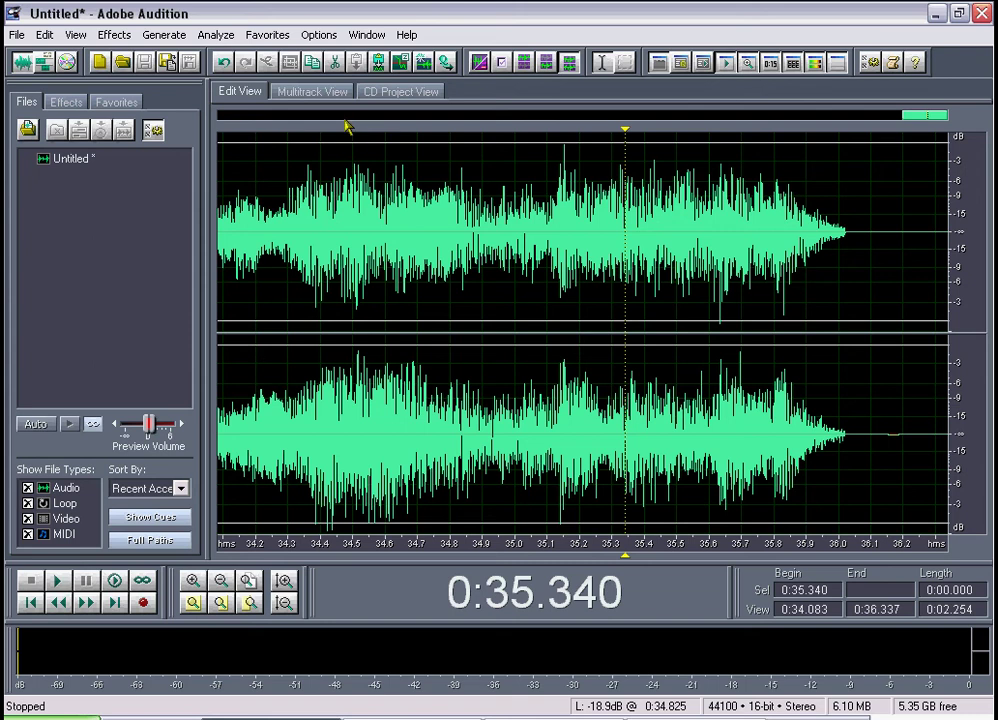
# Undo both fade-outs and apply the Fade Out favorite over a longer ending, from 0:34.360 to 0:36.337
pyautogui.click(225, 64)
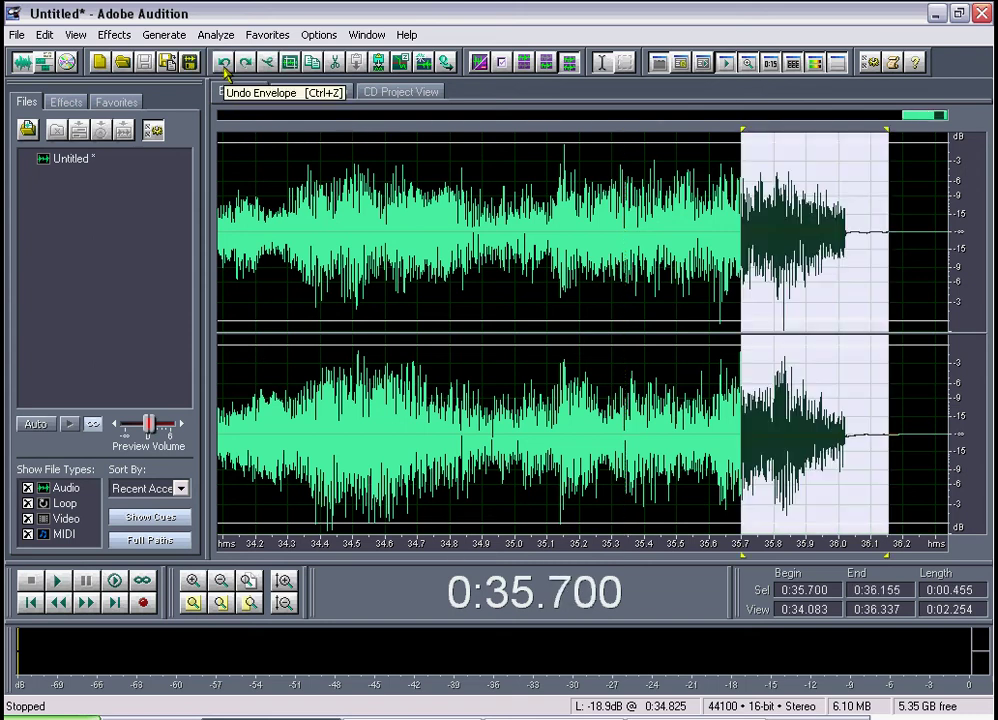
pyautogui.click(225, 64)
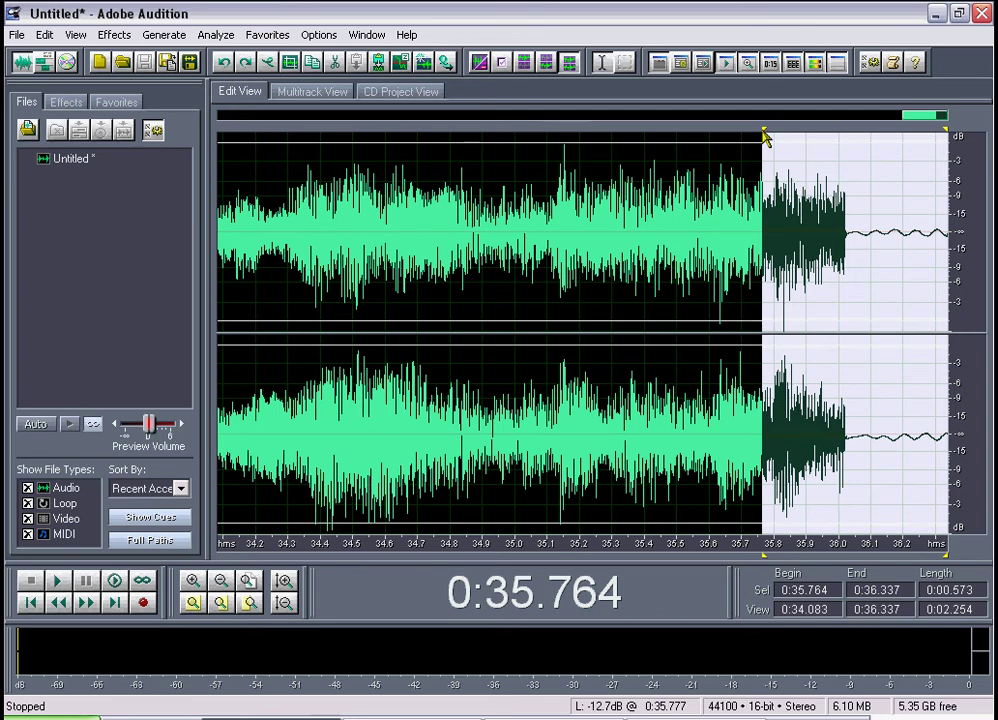
pyautogui.moveTo(766, 142); pyautogui.dragTo(520, 148)
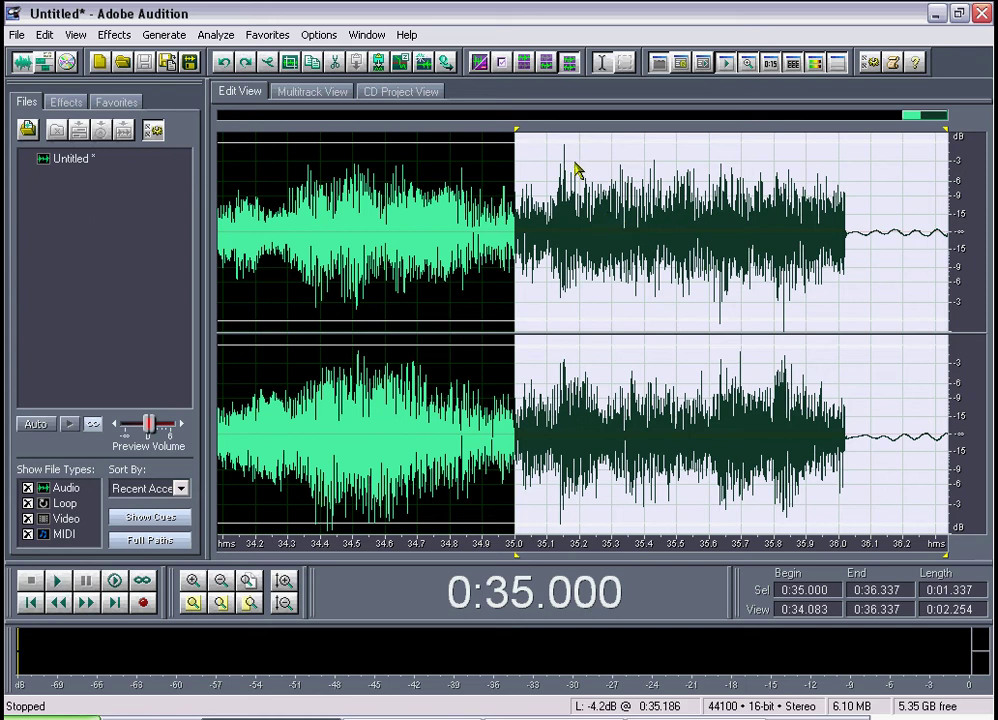
pyautogui.moveTo(518, 138); pyautogui.dragTo(304, 172)
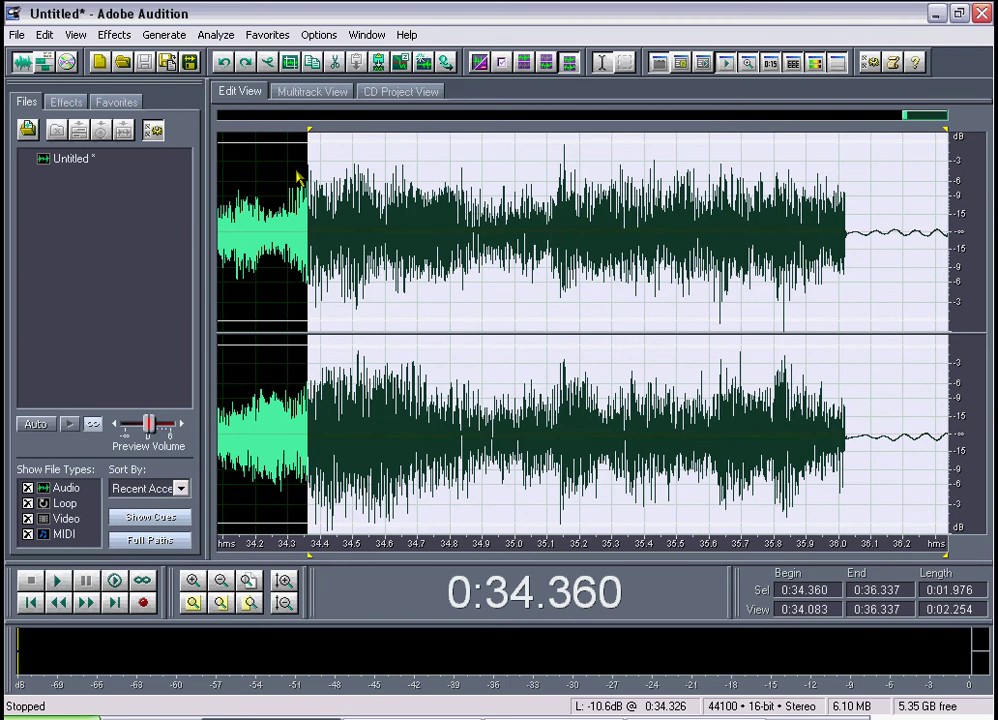
pyautogui.click(267, 34)
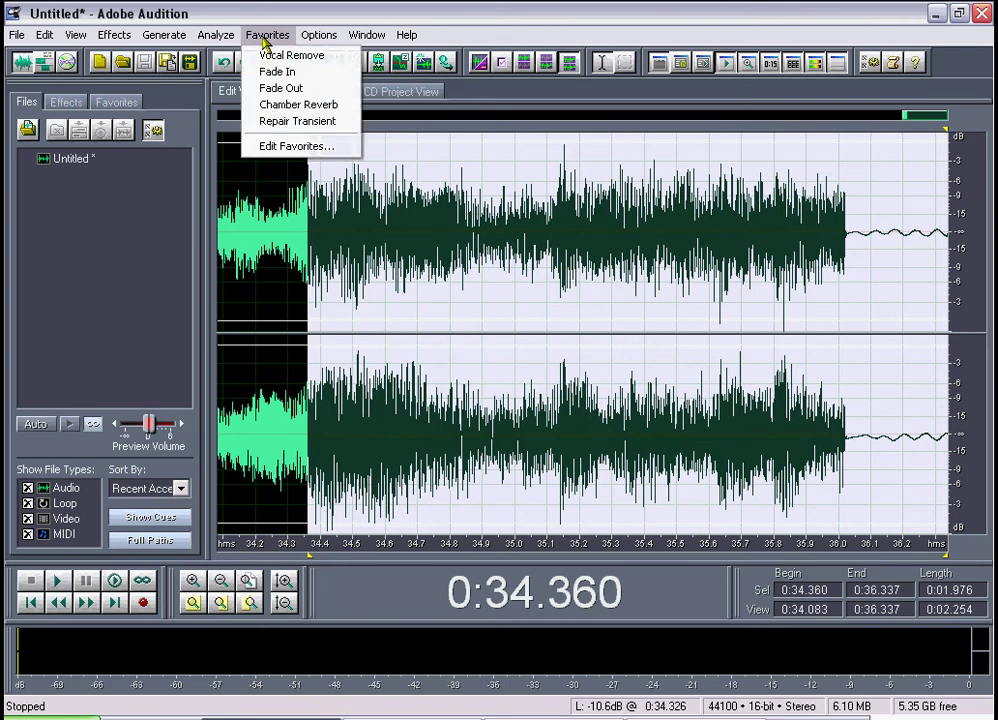
pyautogui.click(295, 89)
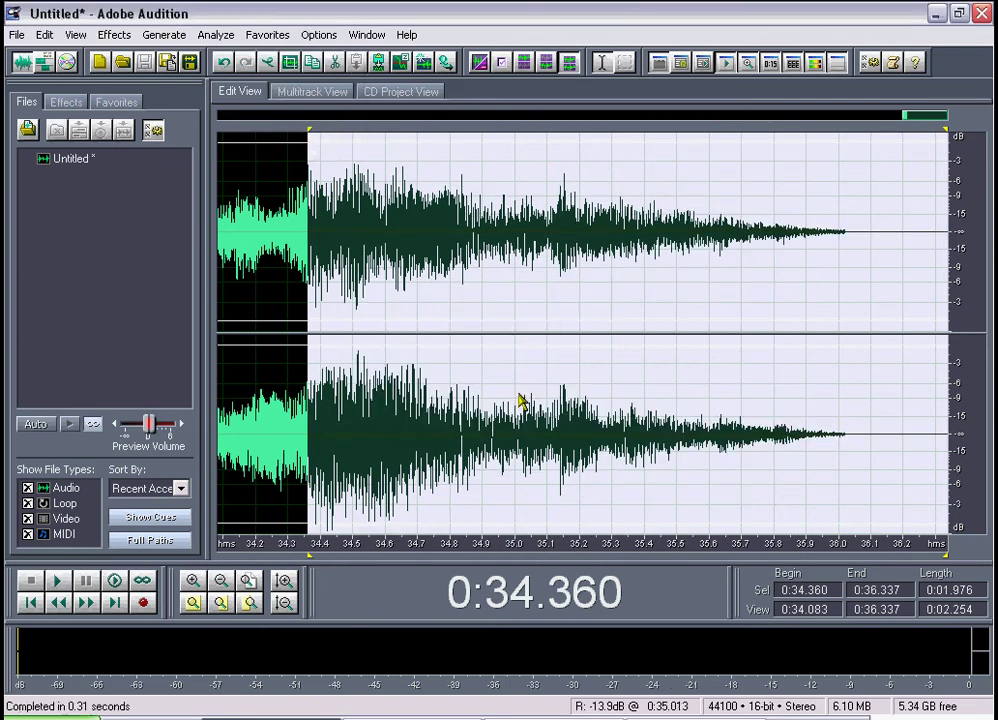
# Play the ending from 0:34.342 to listen to the longer fade-out
pyautogui.click(303, 376)
pyautogui.press('space')
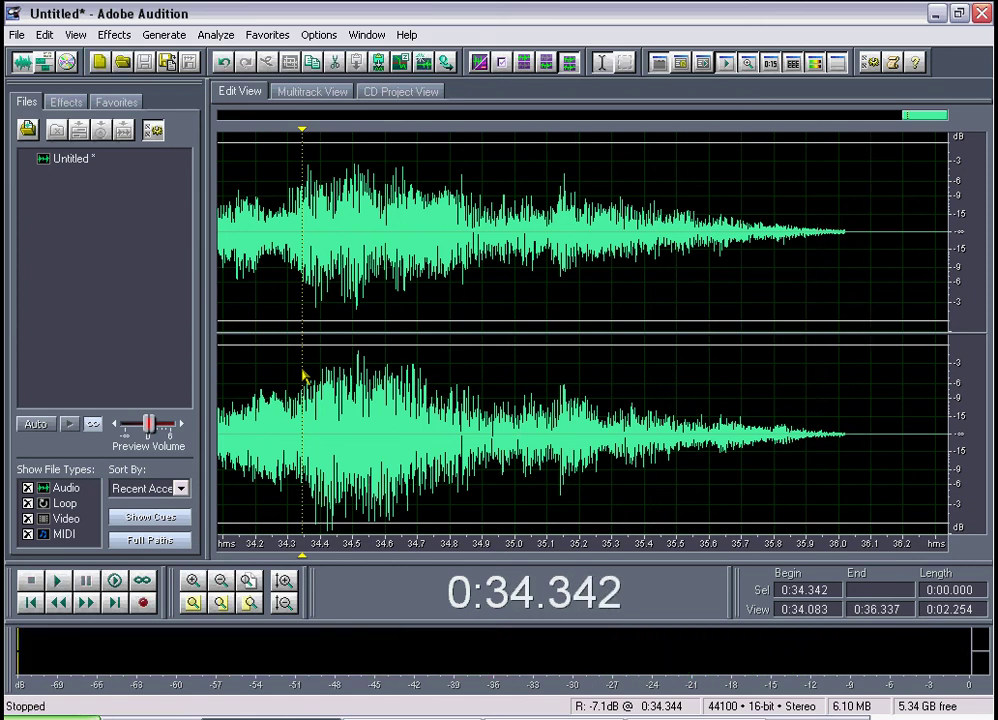
# Select the entire recording from 0:00.000 to 0:36.337
pyautogui.scroll(-1, 435, 460)
pyautogui.scroll(-3, 435, 460)
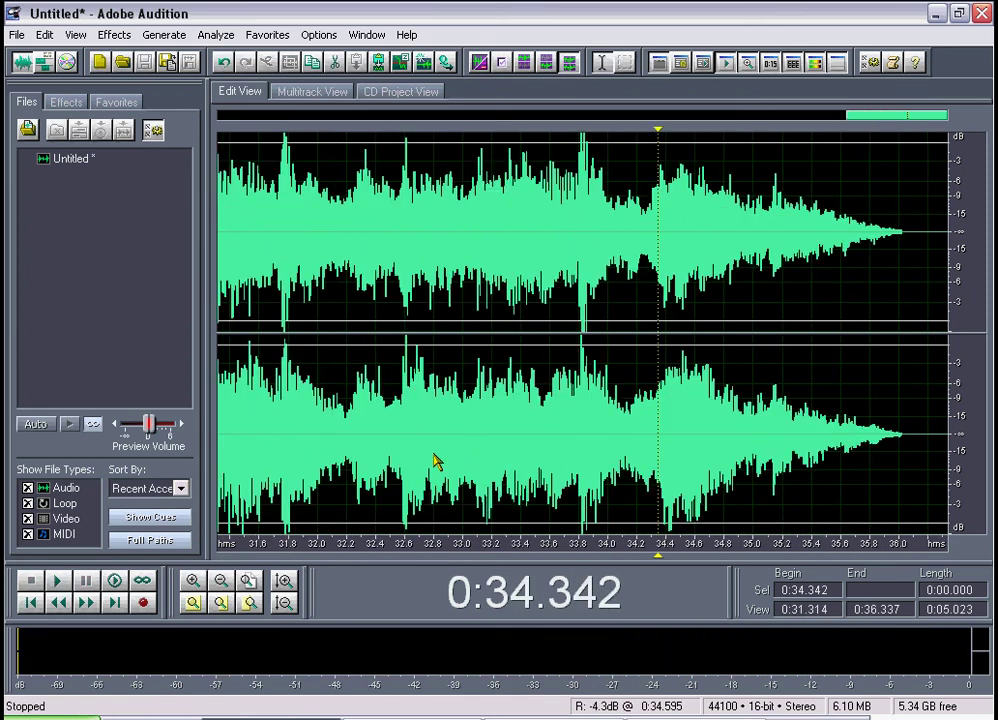
pyautogui.scroll(-8, 435, 460)
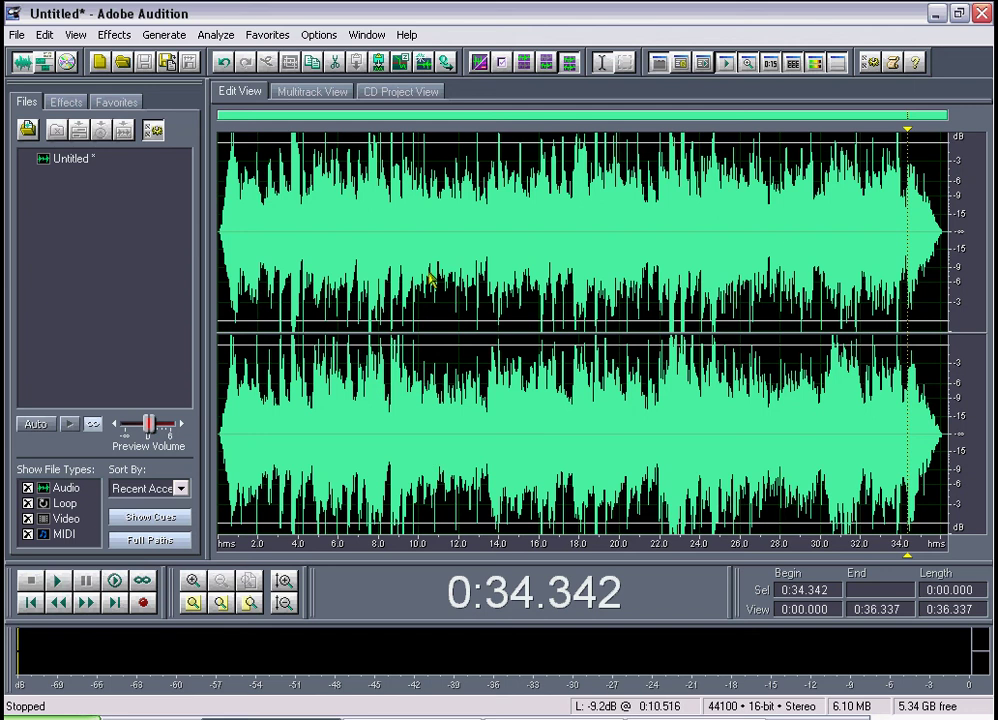
pyautogui.doubleClick(372, 298)
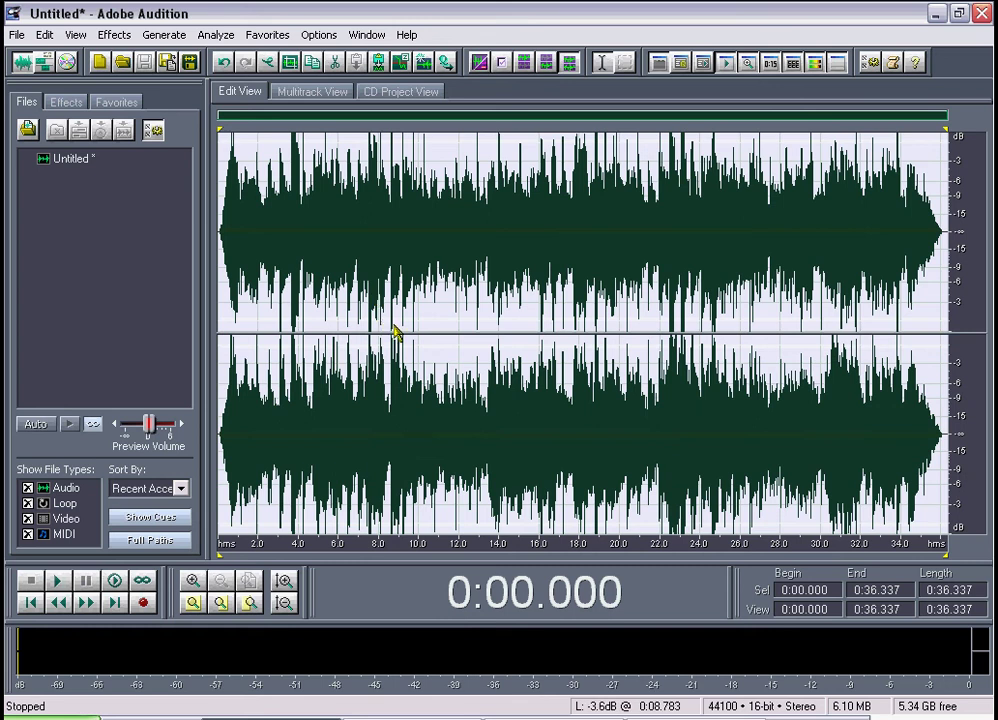
pyautogui.scroll(3, 395, 333)
pyautogui.scroll(-3, 395, 333)
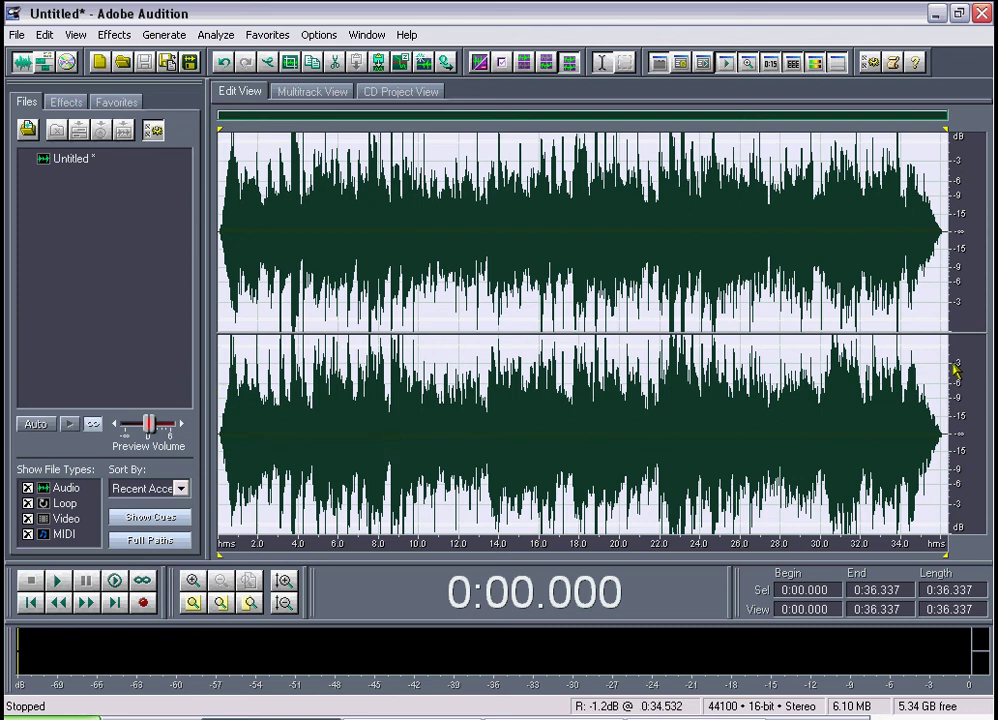
# Start saving the recording as a new file on the desktop in the mp3PRO® (FhG) (*.mp3) format
pyautogui.click(16, 37)
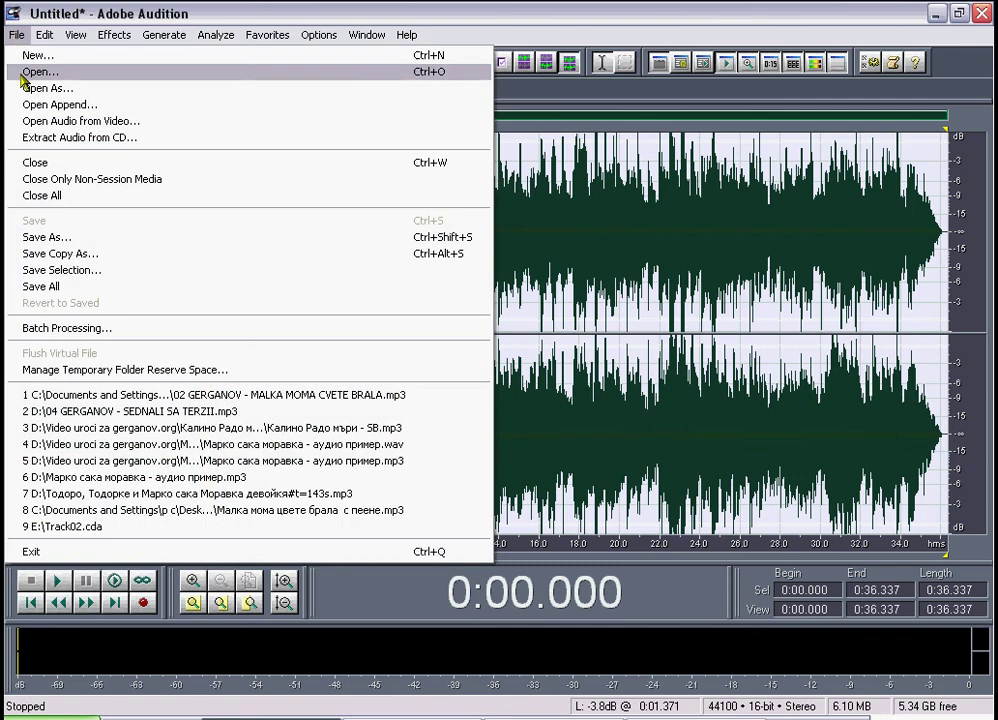
pyautogui.click(46, 237)
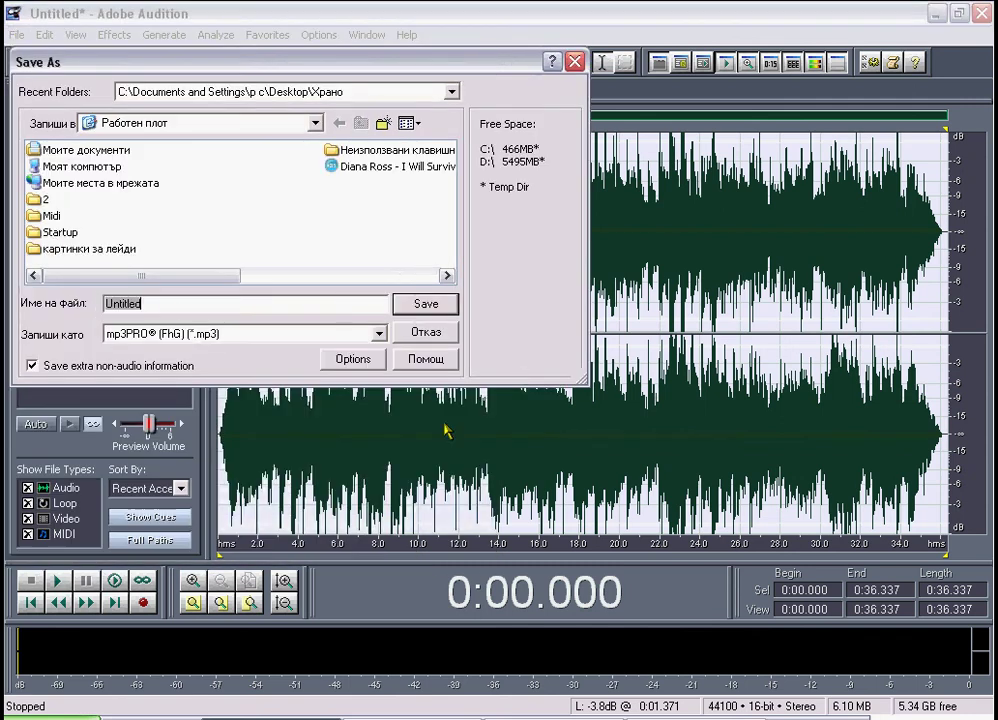
pyautogui.click(378, 335)
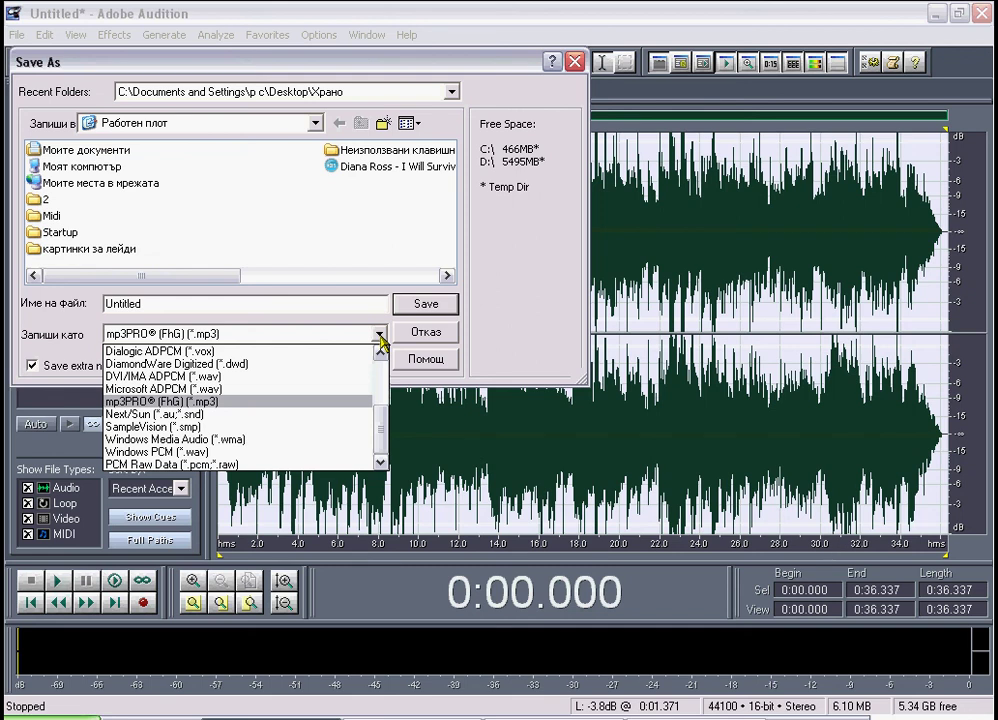
pyautogui.click(273, 405)
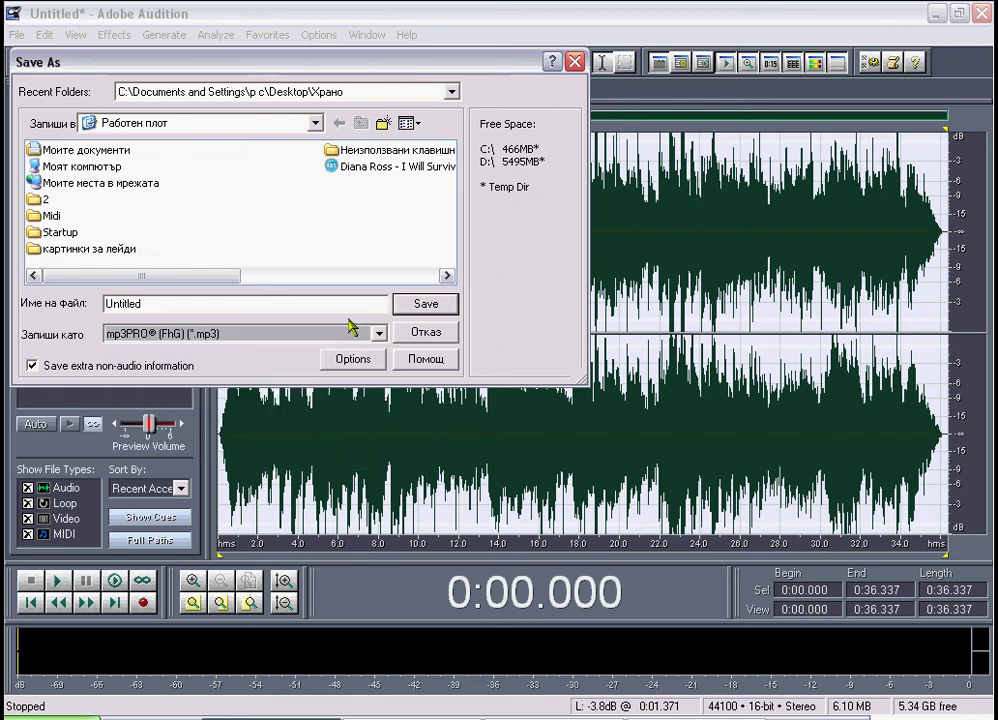
# Switch the file format to Windows PCM (*.wav) and back to mp3PRO® (FhG) (*.mp3)
pyautogui.click(379, 335)
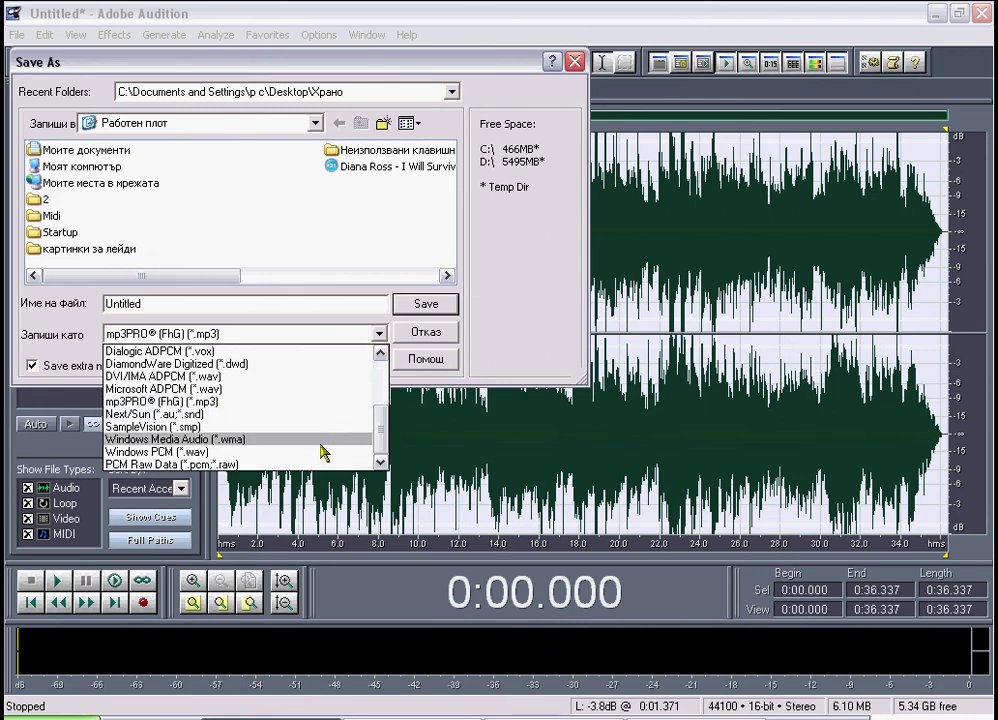
pyautogui.click(259, 455)
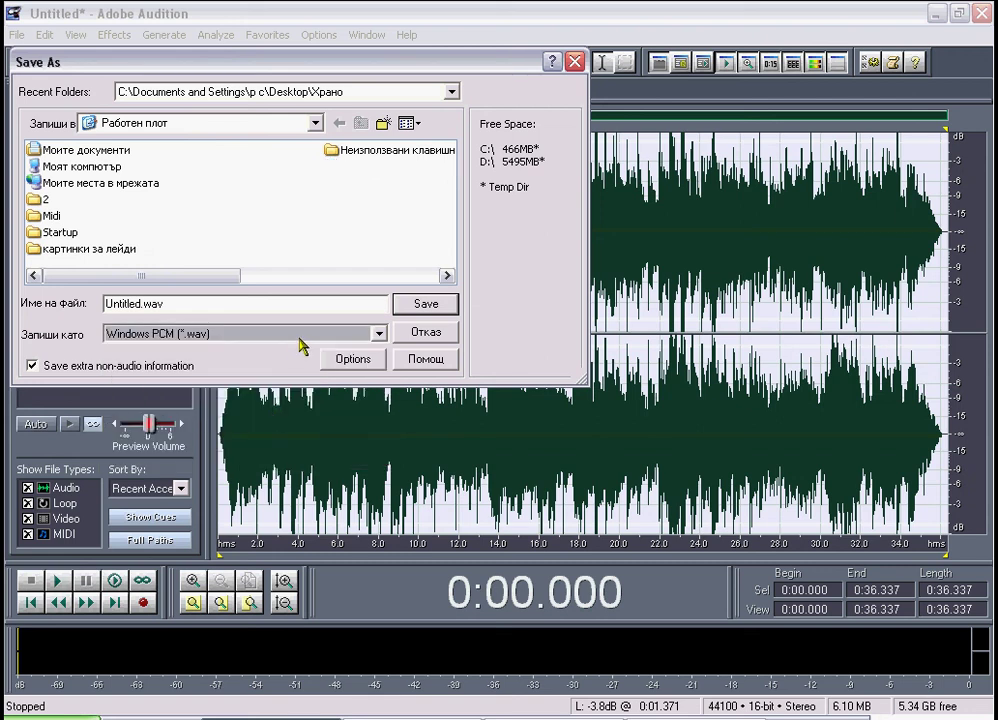
pyautogui.click(379, 334)
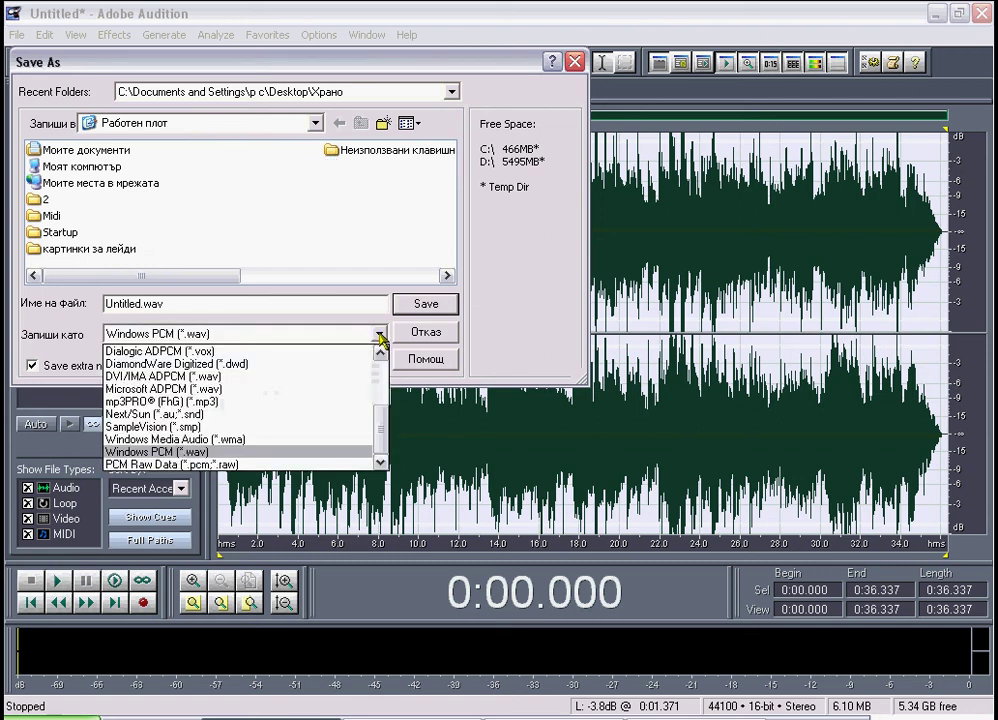
pyautogui.click(352, 403)
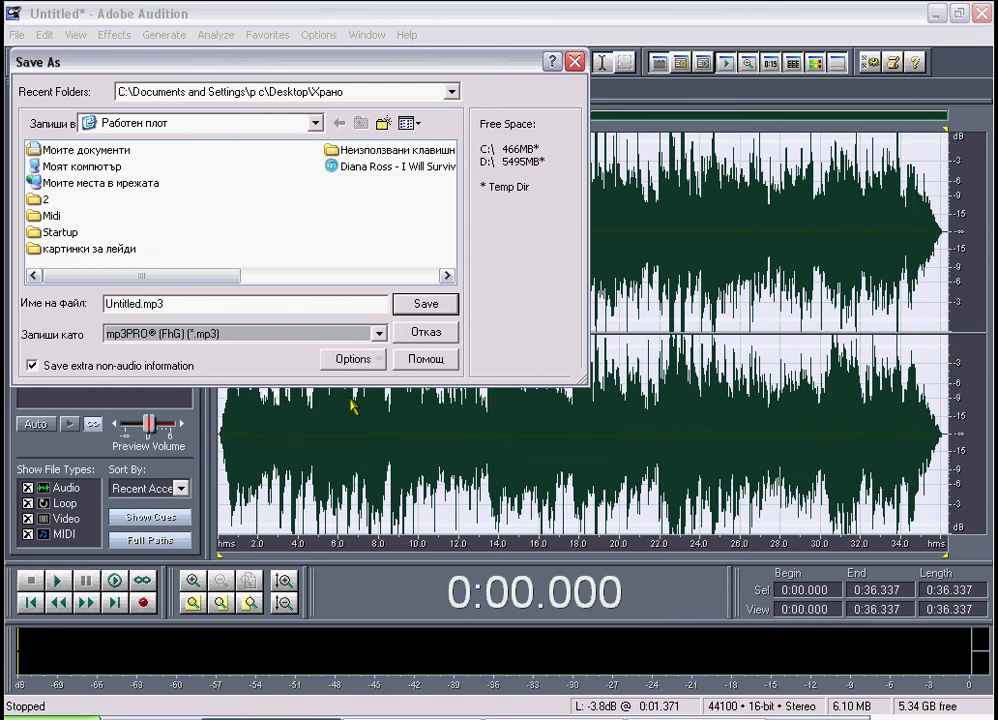
# Set the MP3 encoder to a constant bitrate of 320 Kbps, 44100 Hz, Stereo, and accept the options
pyautogui.click(350, 360)
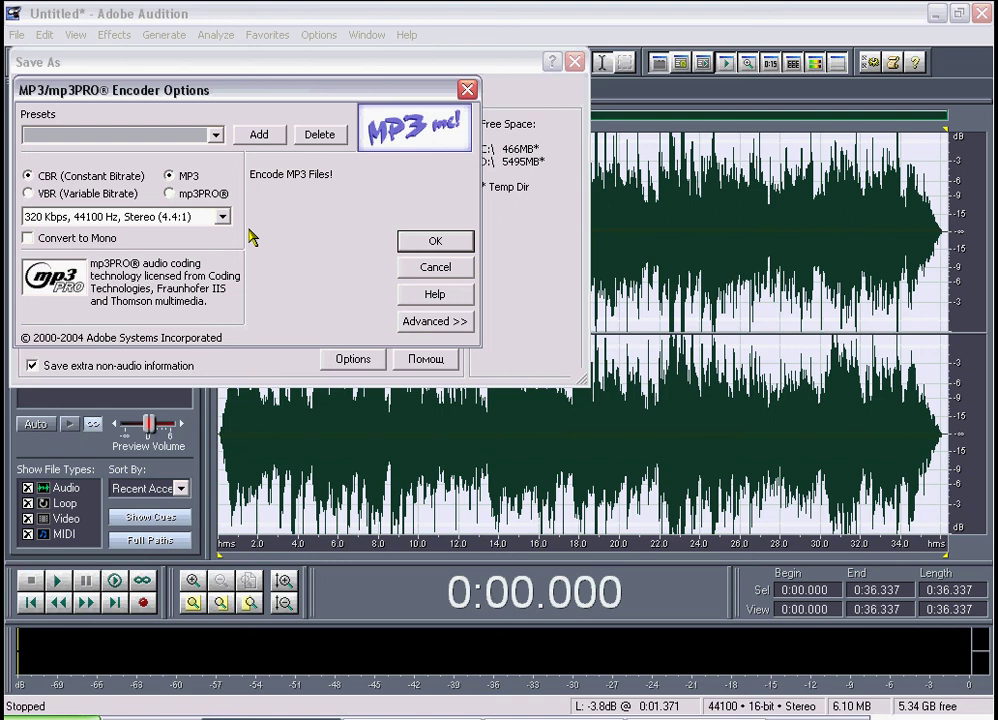
pyautogui.click(222, 217)
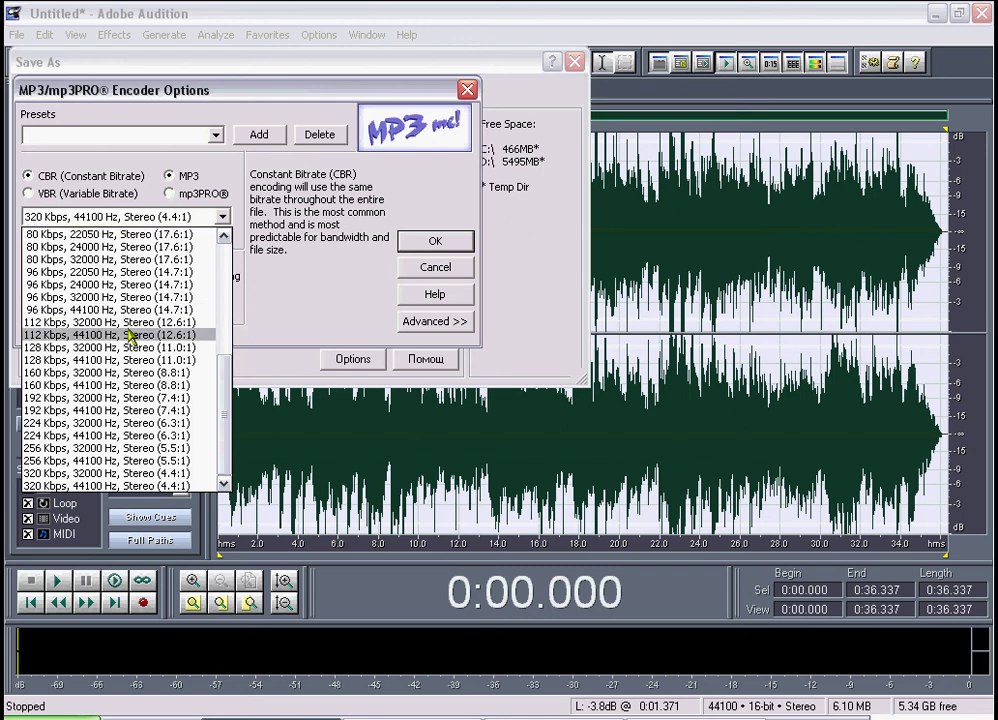
pyautogui.click(150, 486)
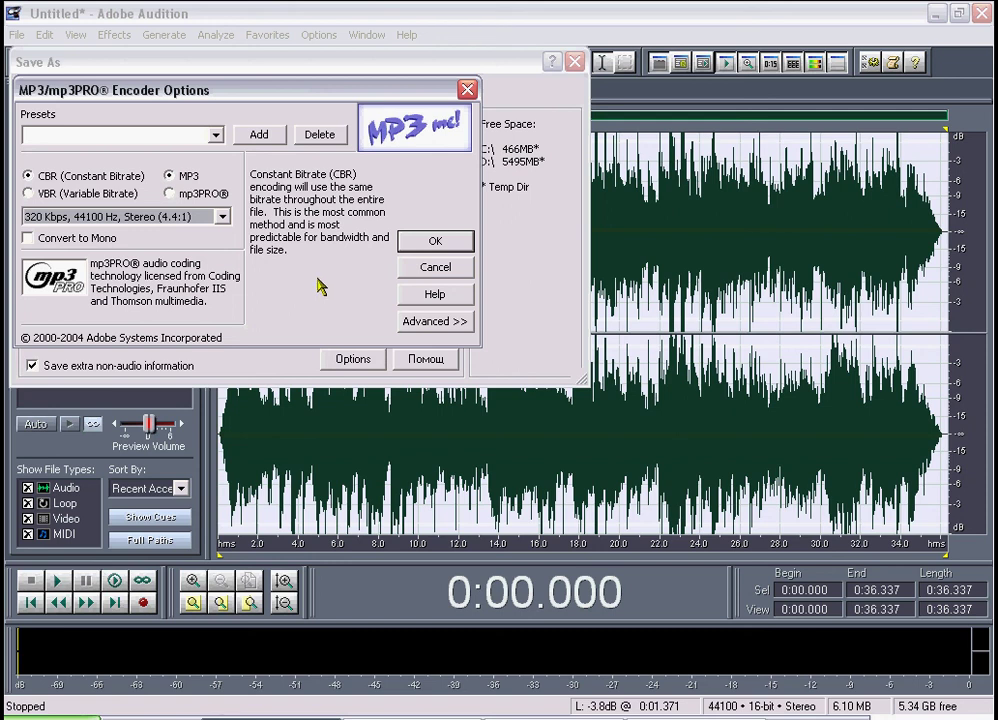
pyautogui.click(433, 244)
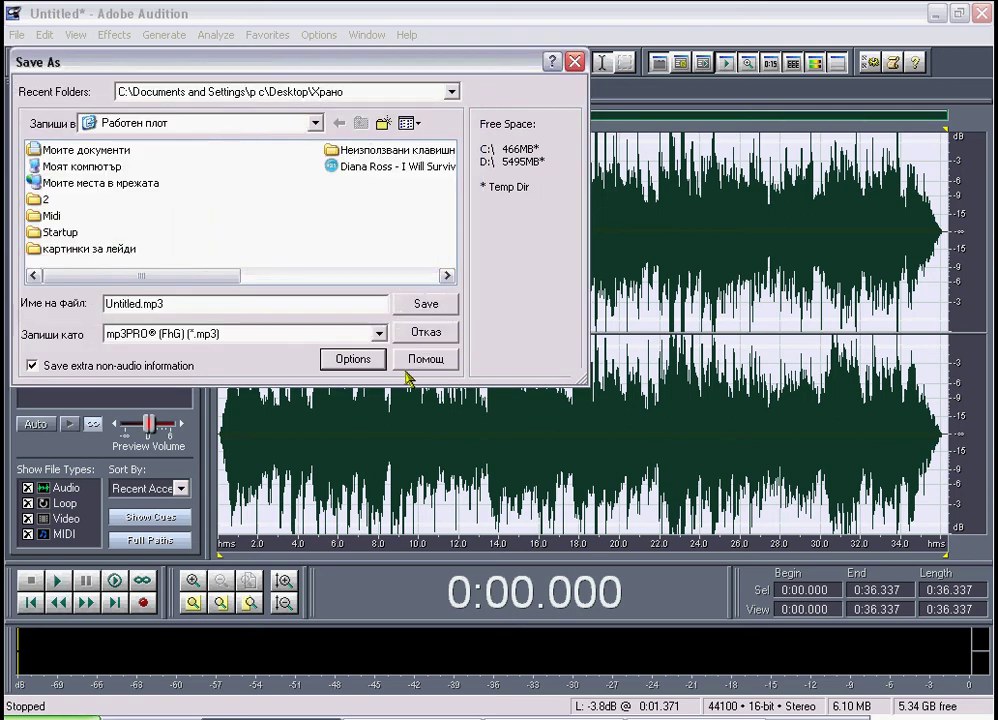
# Replace the proposed file name with Хоро, keeping the .mp3 extension
pyautogui.click(143, 304)
pyautogui.press('BackSpace')
pyautogui.press('BackSpace')
pyautogui.press('BackSpace')
pyautogui.press('BackSpace')
pyautogui.press('BackSpace')
pyautogui.press('BackSpace')
pyautogui.press('BackSpace')
pyautogui.press('BackSpace')
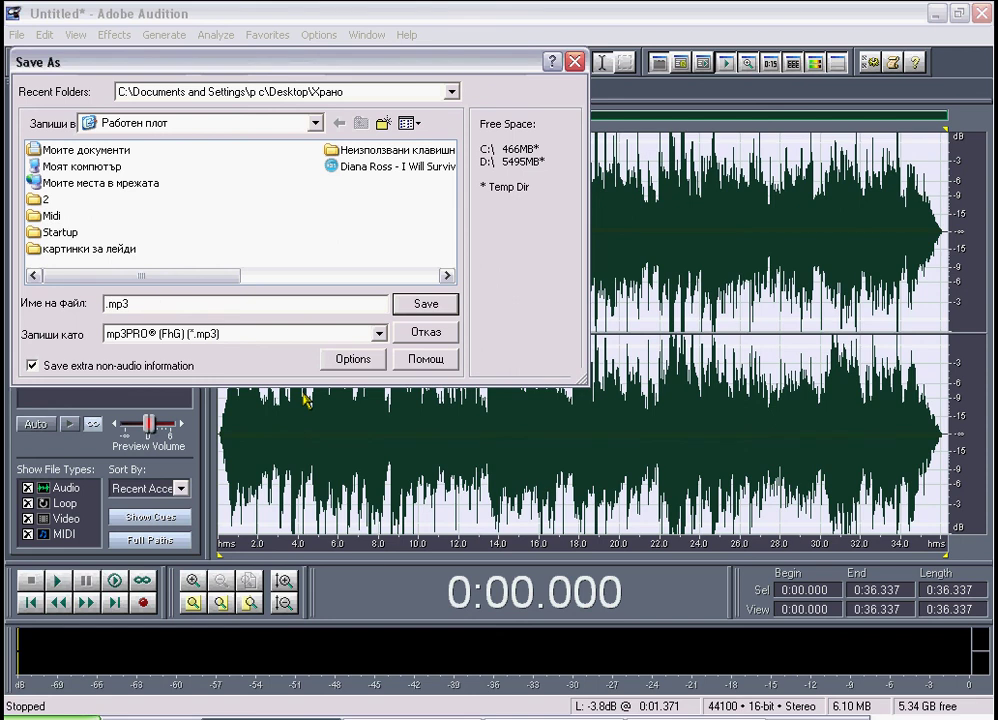
pyautogui.write('Г')
pyautogui.press('BackSpace')
pyautogui.write('Хоро')
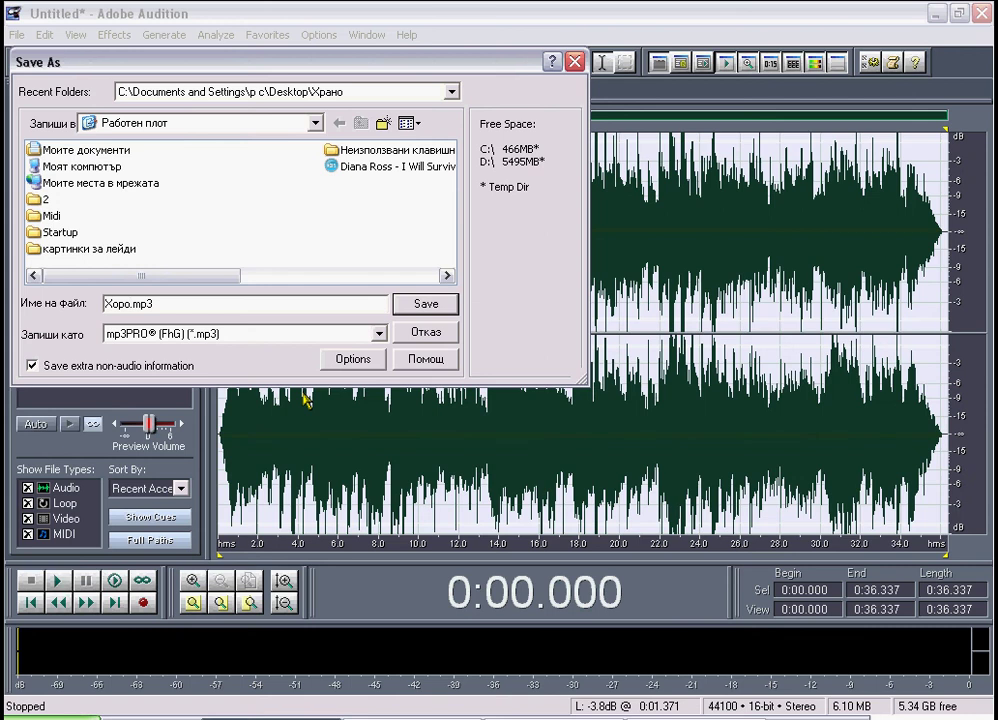
# Save the recording as Хоро.mp3 on the desktop and close Adobe Audition
pyautogui.click(423, 304)
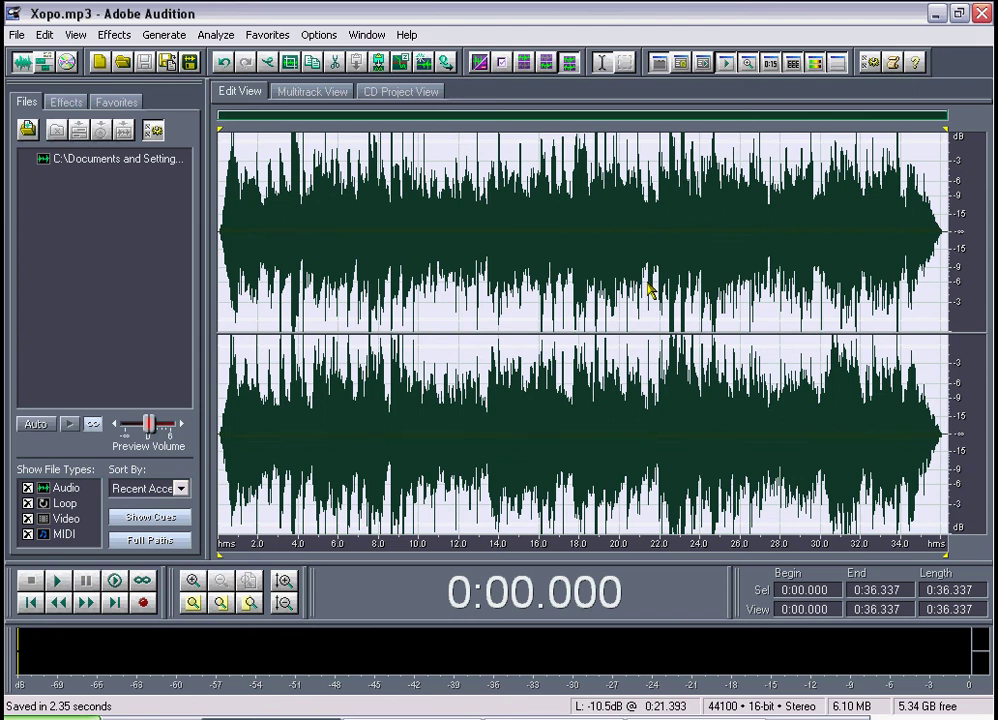
pyautogui.click(982, 13)
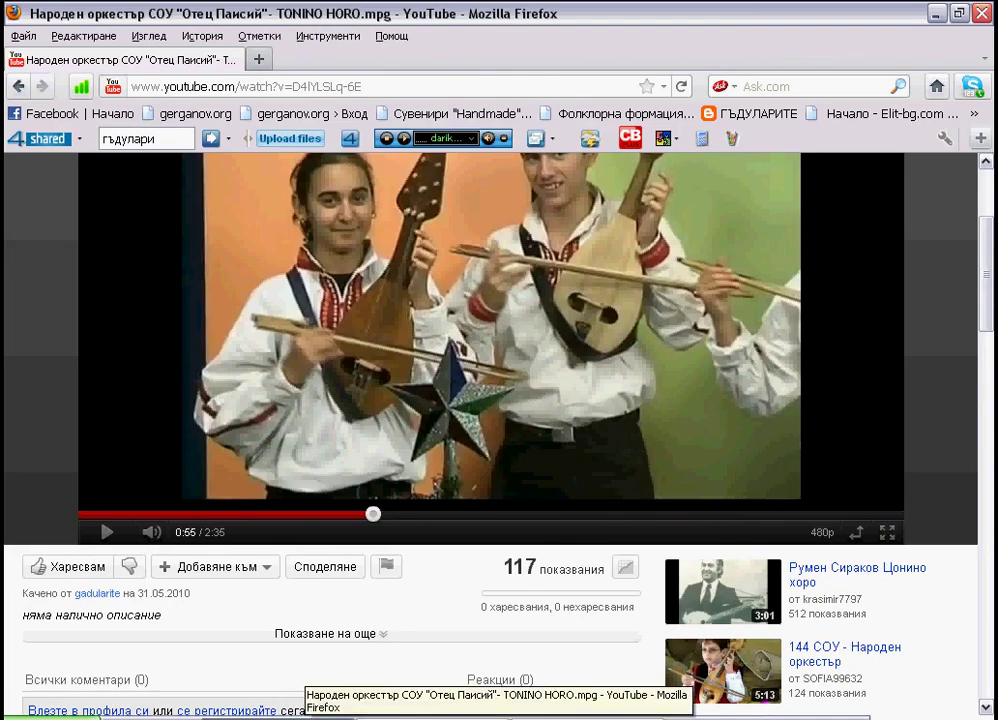
# Minimize the browser and play the desktop file Хоро in Winamp, moving the player windows to the middle of the screen
pyautogui.click(310, 716)
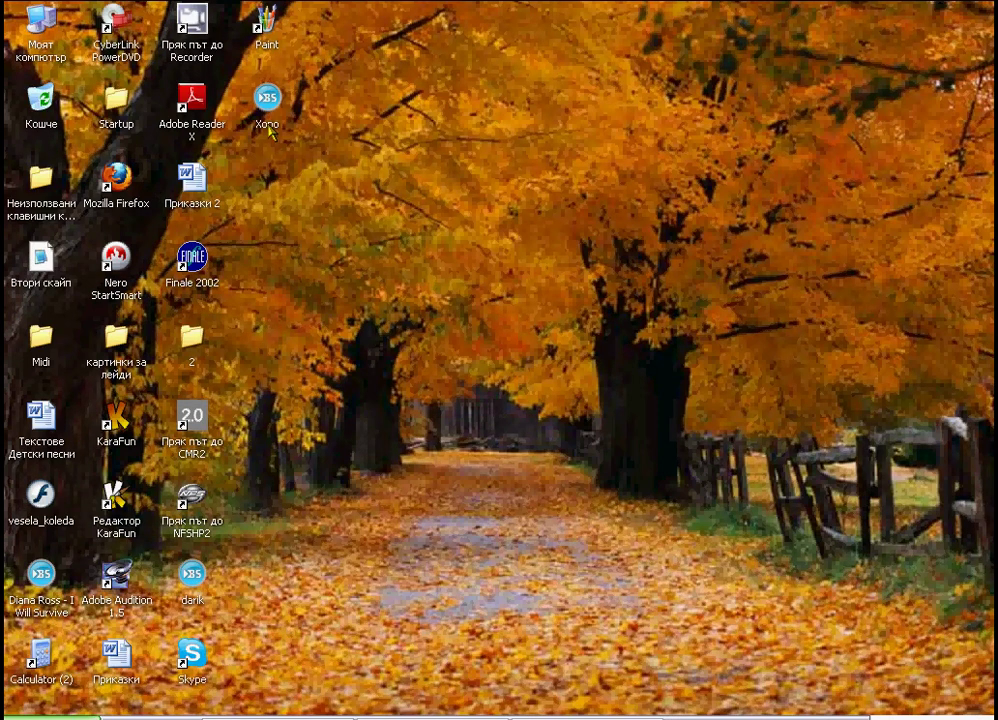
pyautogui.rightClick(268, 124)
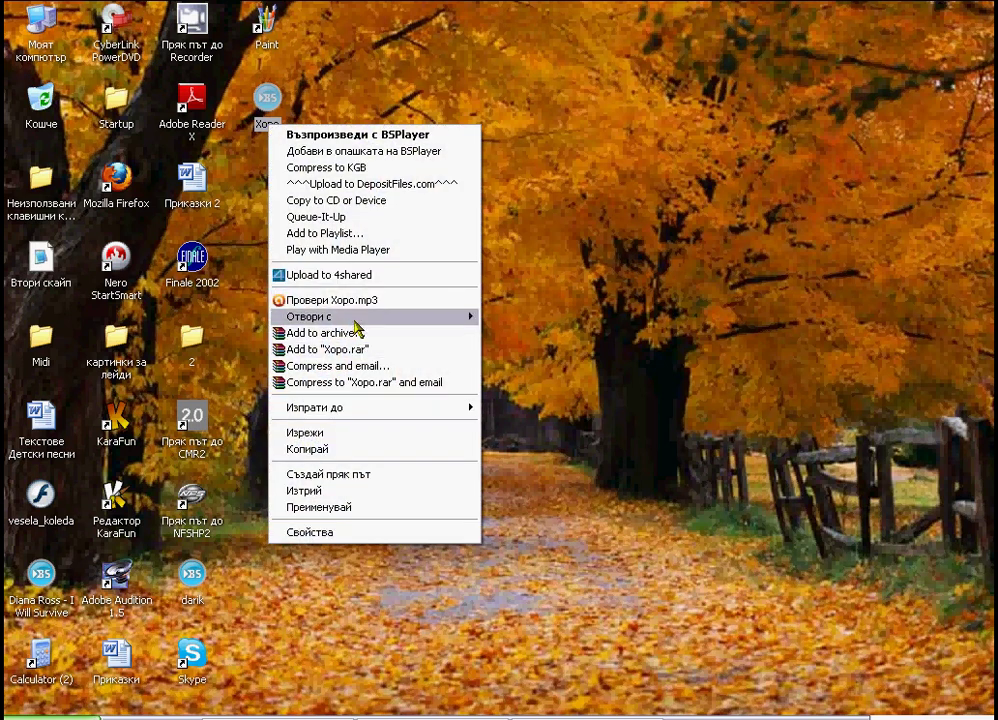
pyautogui.moveTo(352, 318)
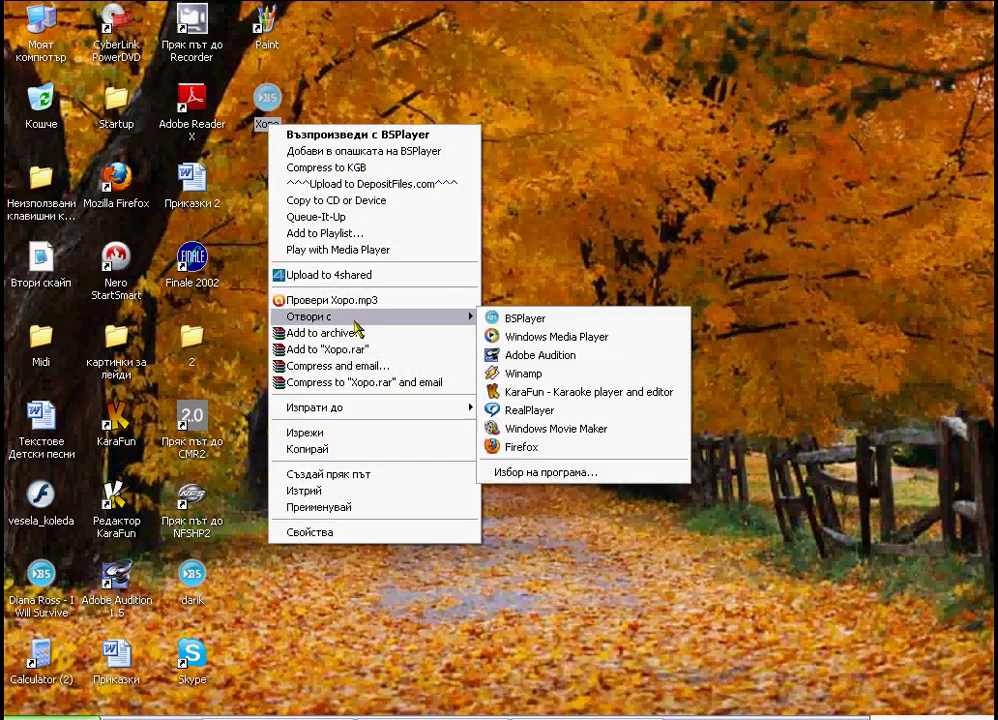
pyautogui.click(534, 378)
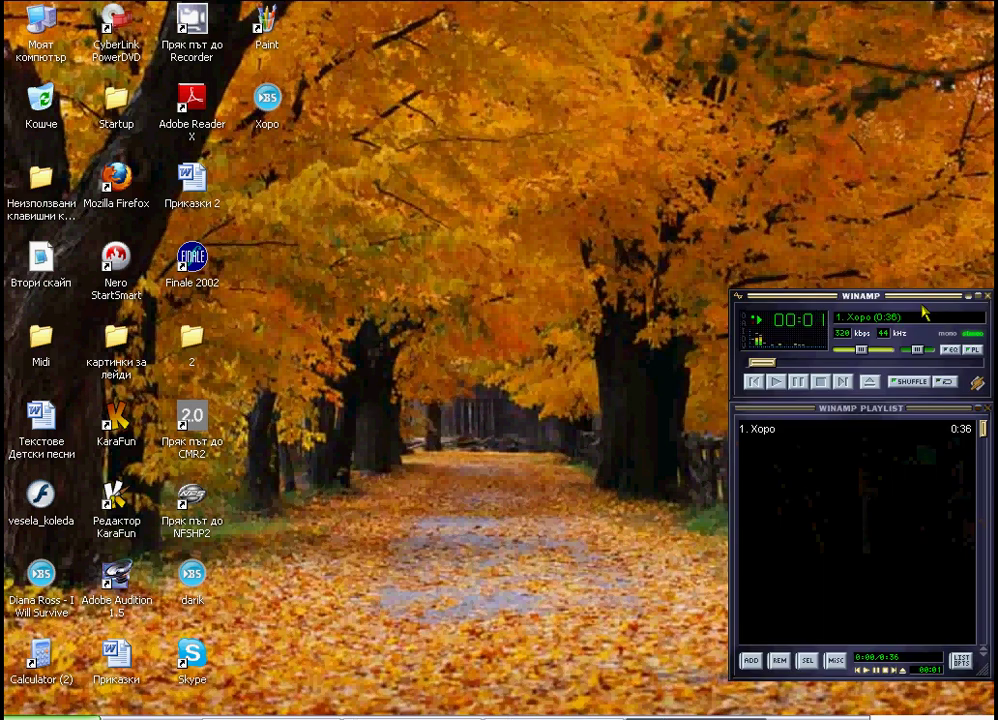
pyautogui.moveTo(920, 296); pyautogui.dragTo(575, 187)
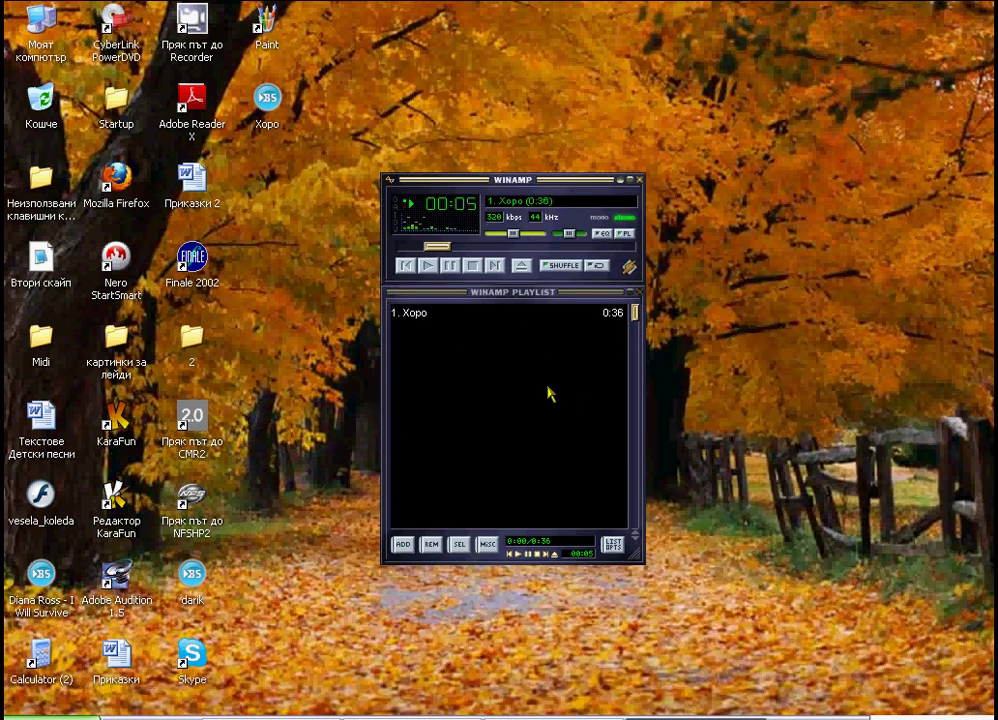
# Show and hide Winamp's graphical equalizer during playback, and stop the Хоро track
pyautogui.click(606, 234)
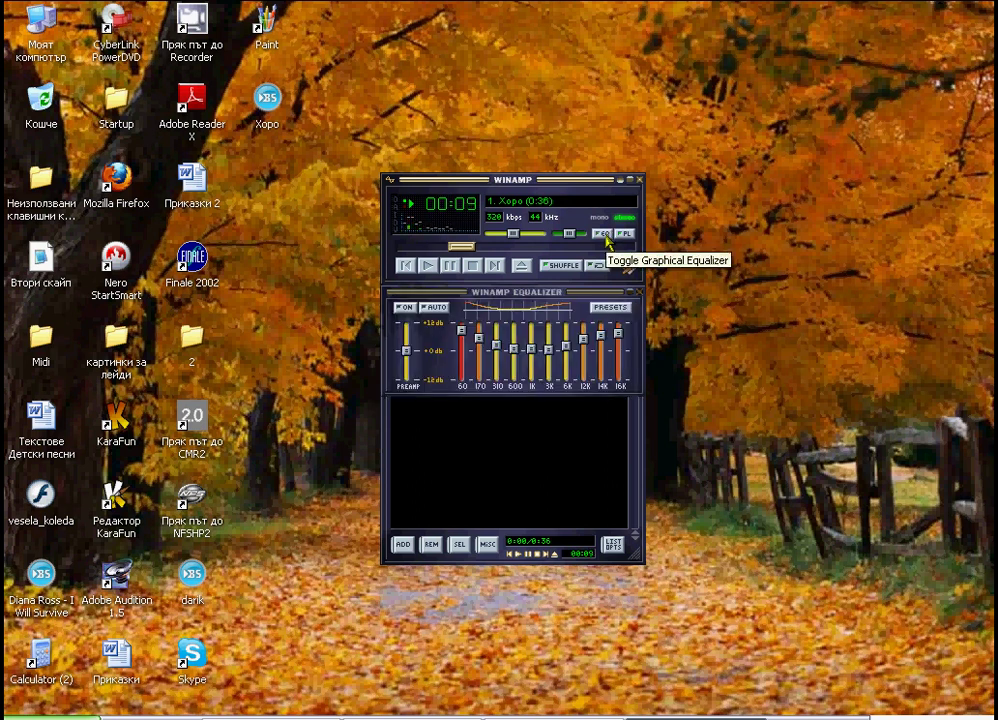
pyautogui.click(604, 235)
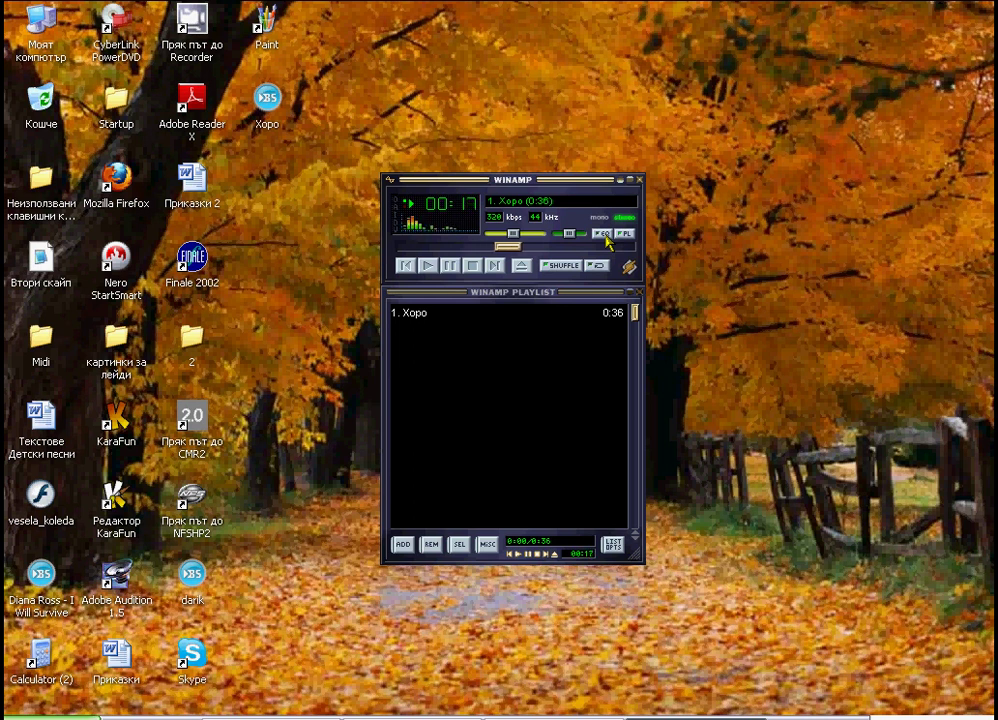
pyautogui.click(470, 268)
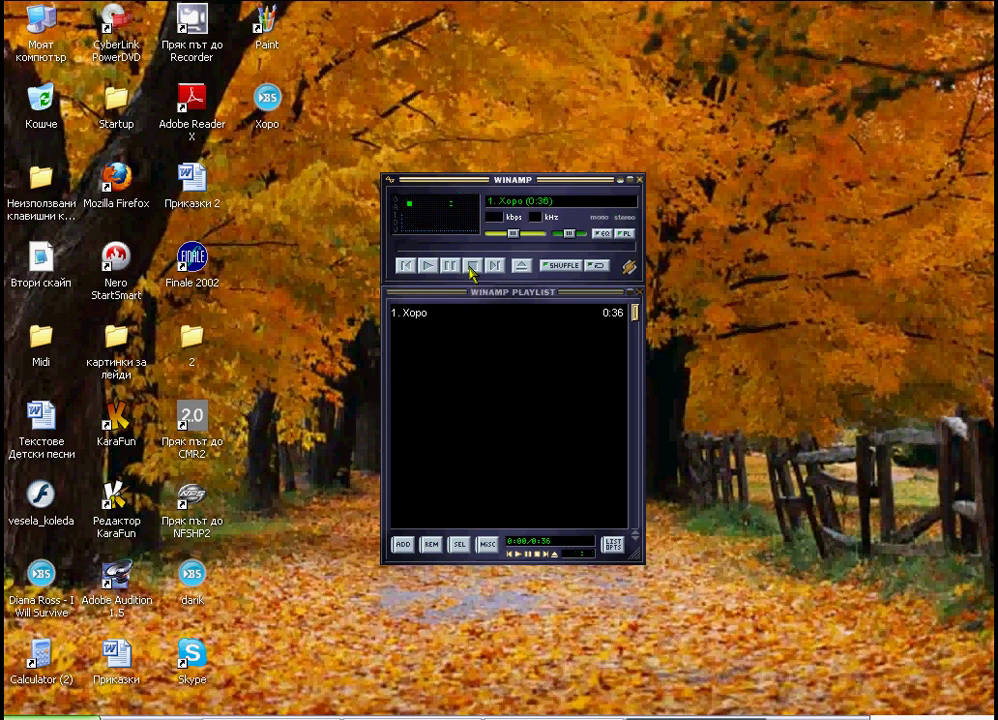